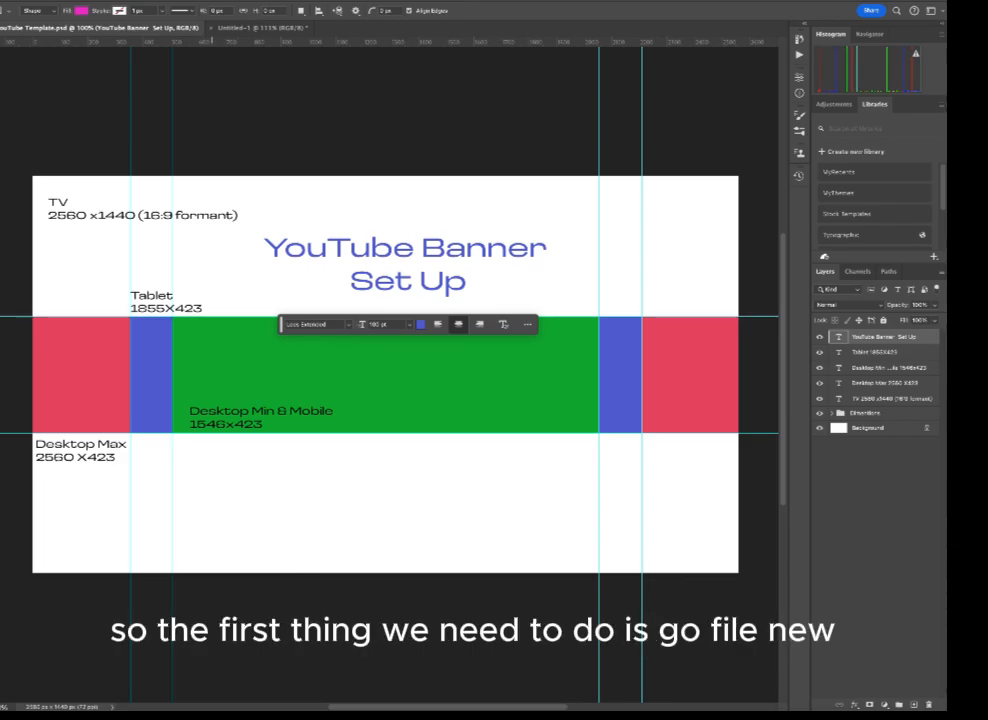
Create a new 2560 x 1440 px document at 72 pixels/inch in RGB Color
{"action": "left_click", "coordinate": [32, 1]}
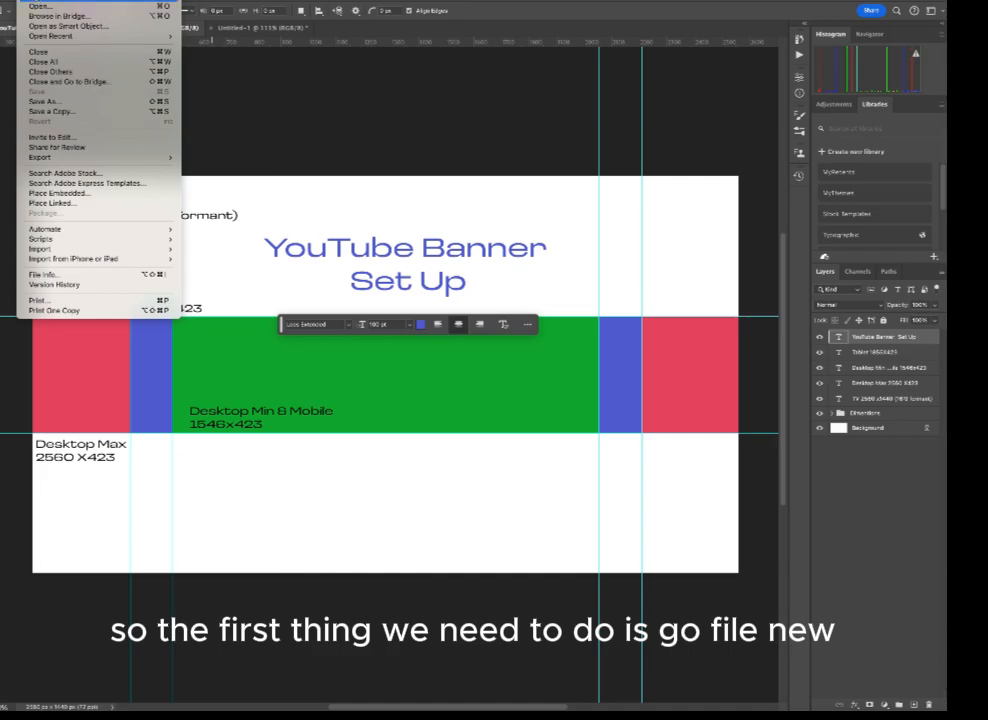
{"action": "key", "text": "super+n"}
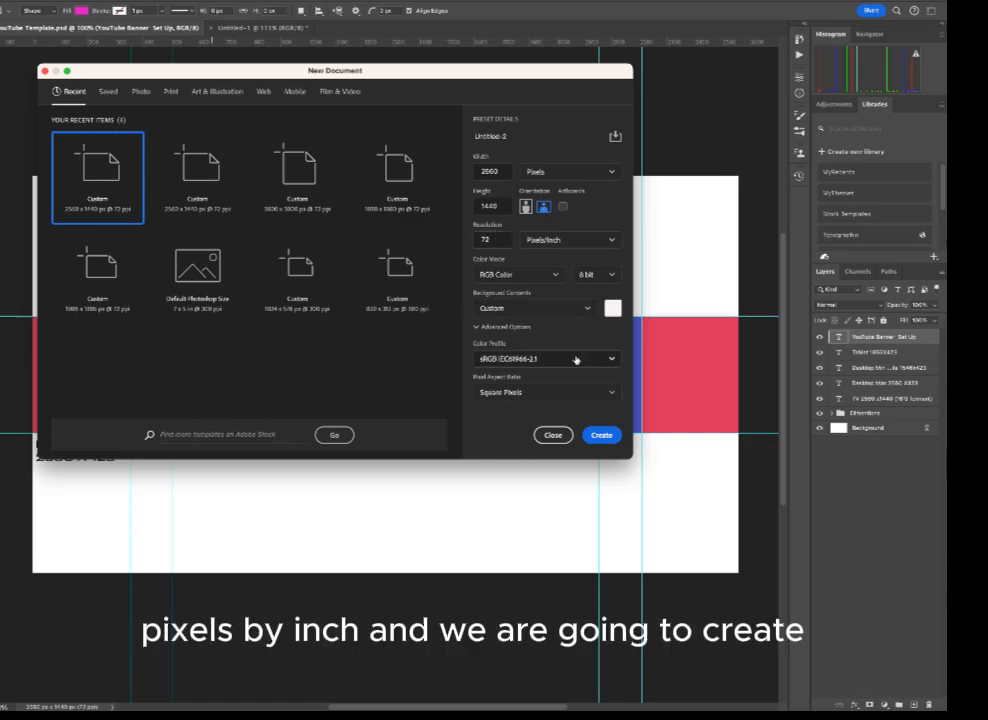
{"action": "left_click", "coordinate": [601, 436]}
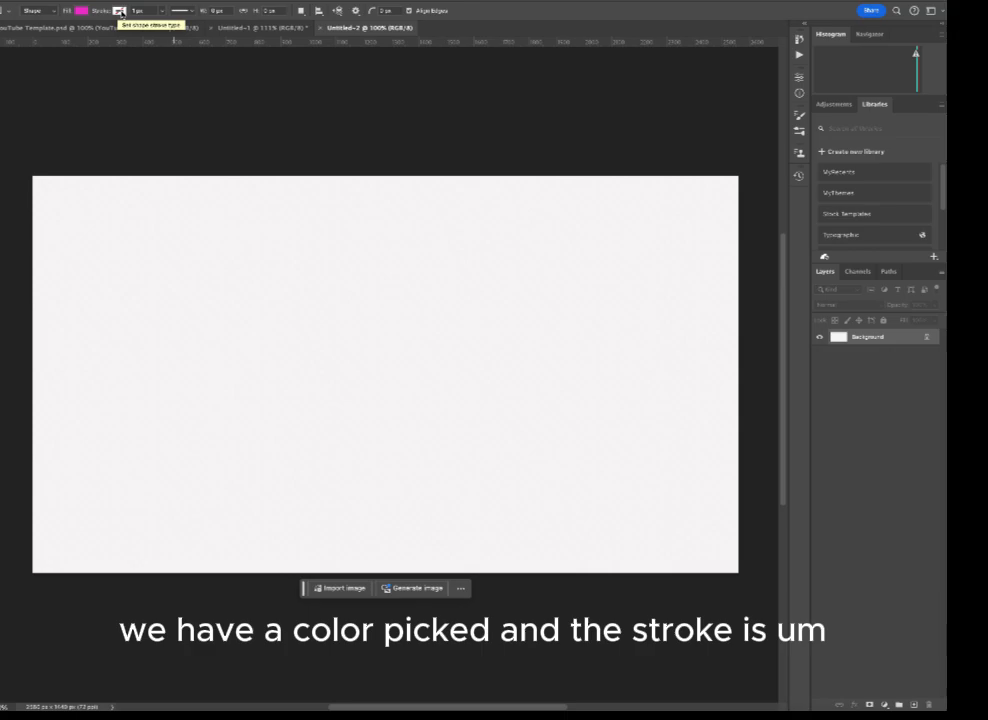
Create a pink rectangle without a stroke, 2560 px wide and 423 px high, on the canvas
{"action": "left_click", "coordinate": [120, 12]}
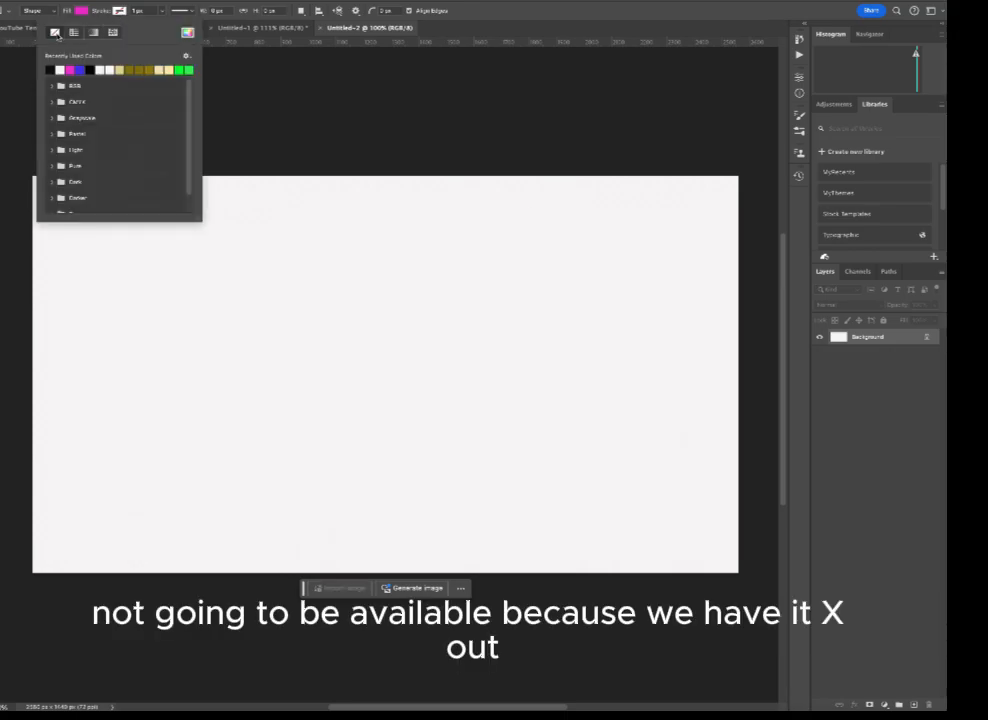
{"action": "left_click", "coordinate": [252, 224]}
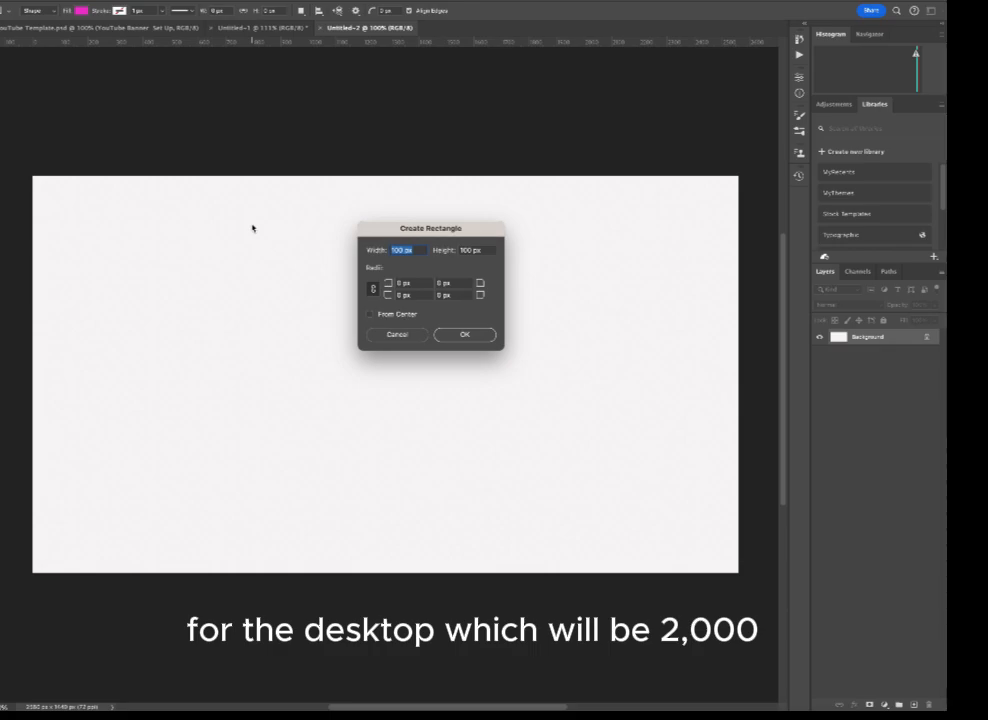
{"action": "type", "text": "2"}
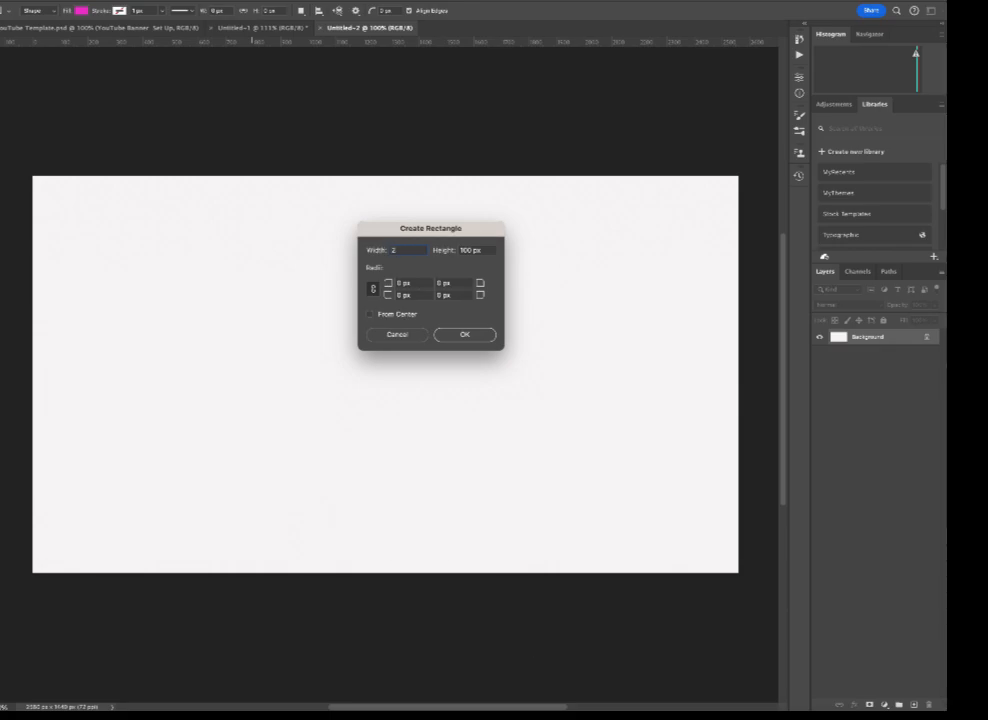
{"action": "type", "text": "0560"}
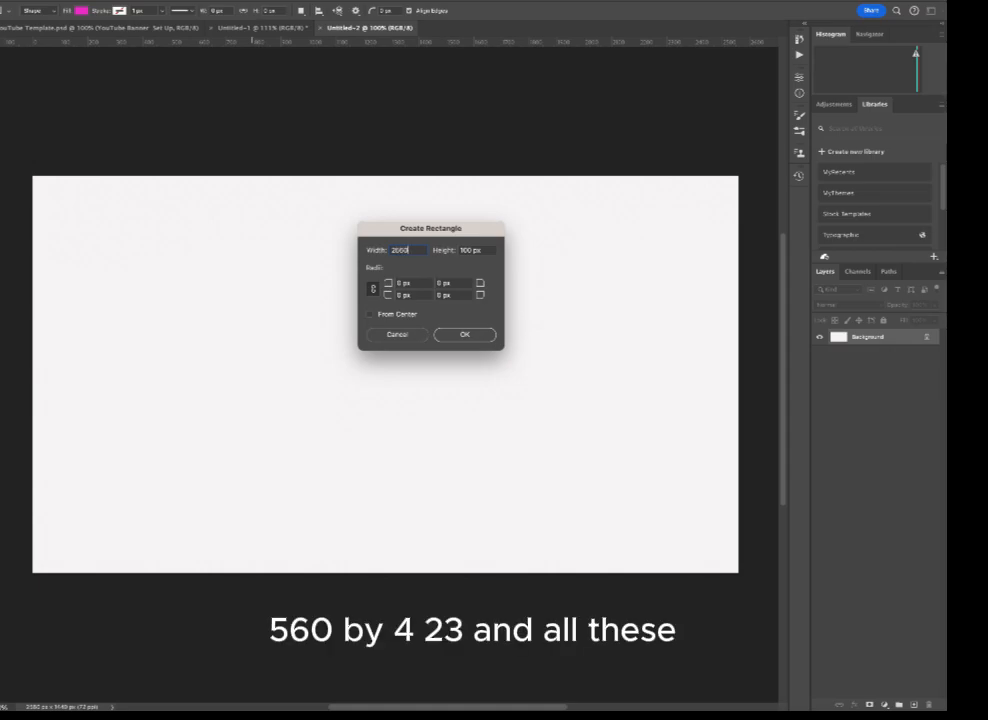
{"action": "left_click", "coordinate": [464, 250]}
{"action": "left_click", "coordinate": [472, 251]}
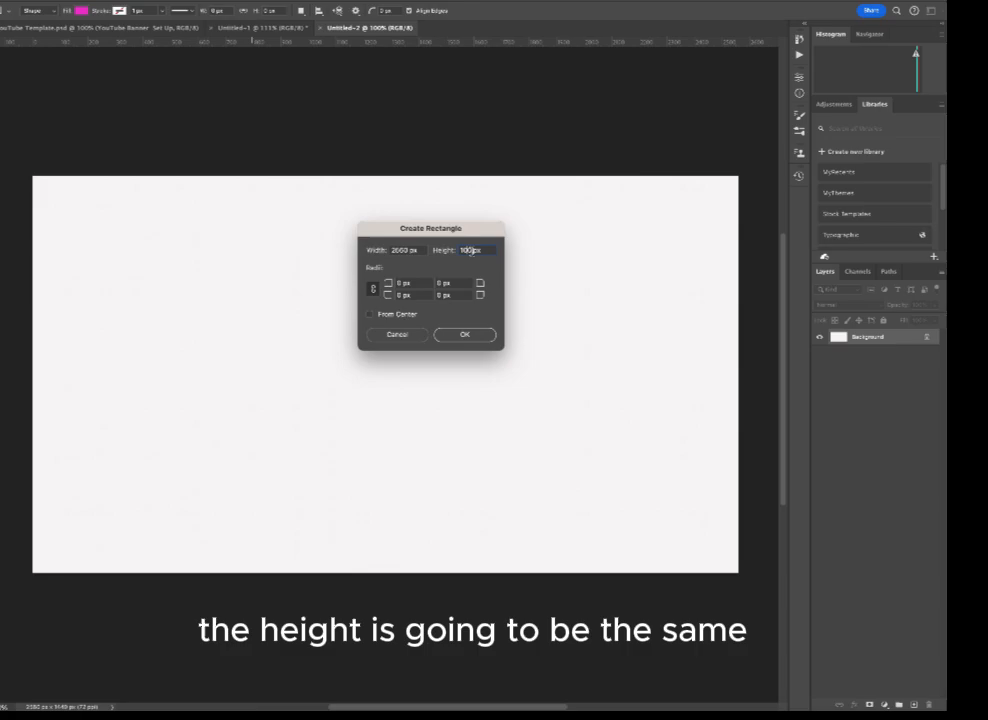
{"action": "double_click", "coordinate": [476, 251]}
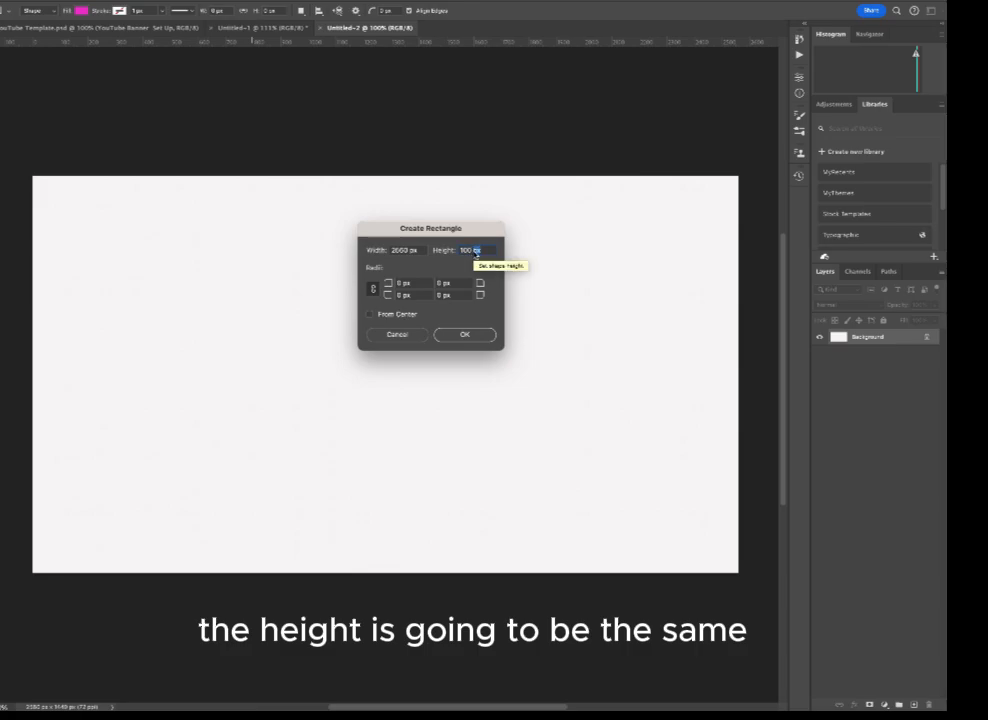
{"action": "type", "text": "423"}
{"action": "key", "text": "BackSpace"}
{"action": "key", "text": "BackSpace"}
{"action": "key", "text": "BackSpace"}
{"action": "key", "text": "BackSpace"}
{"action": "key", "text": "BackSpace"}
{"action": "key", "text": "BackSpace"}
{"action": "key", "text": "BackSpace"}
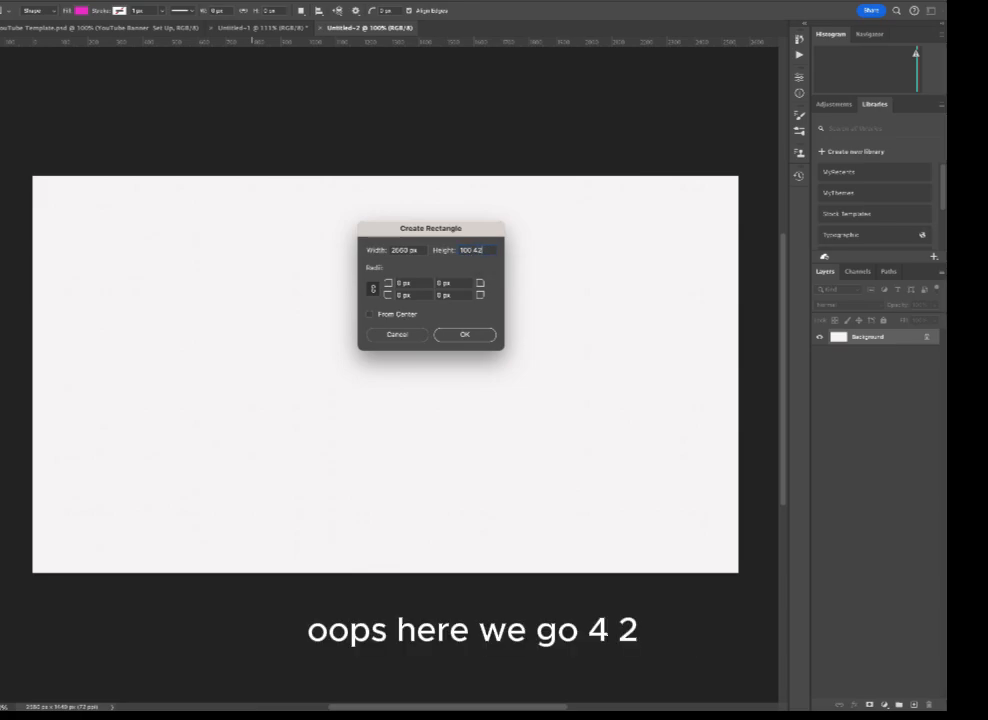
{"action": "type", "text": "423"}
{"action": "left_click", "coordinate": [486, 338]}
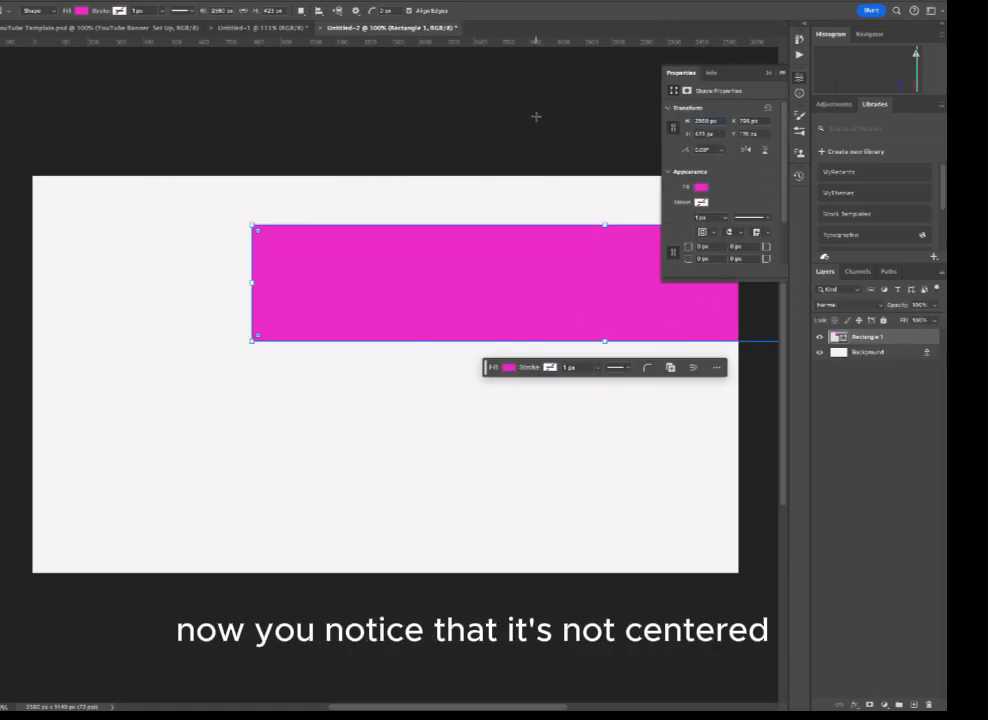
Center the pink rectangle horizontally and vertically on the canvas, and collapse its shape properties
{"action": "left_click", "coordinate": [320, 11]}
{"action": "left_click", "coordinate": [285, 41]}
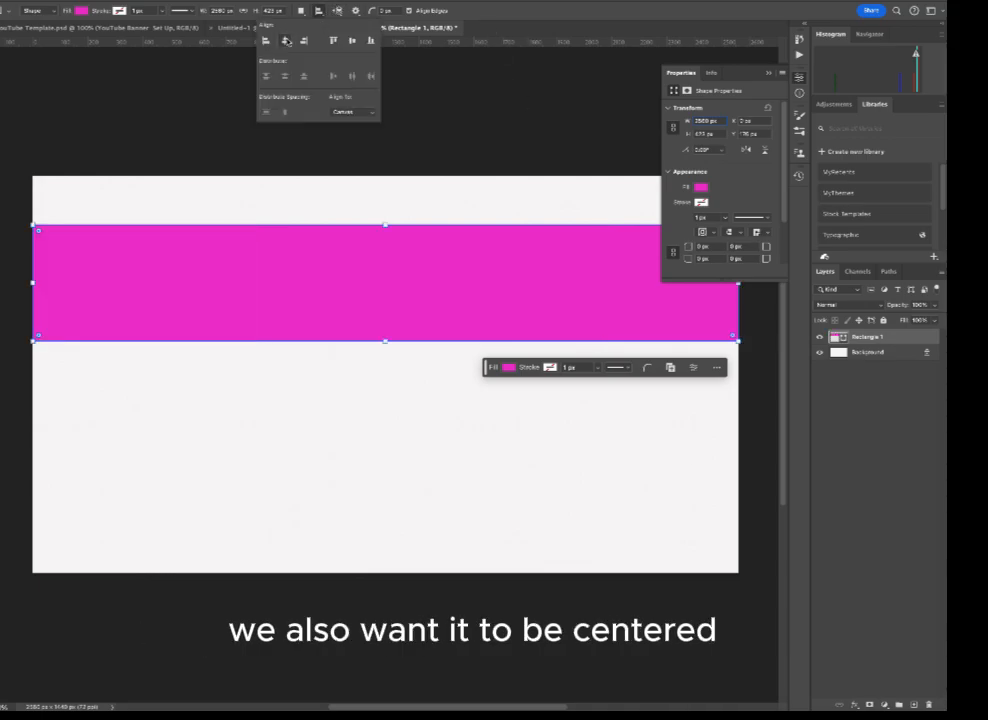
{"action": "left_click", "coordinate": [353, 41]}
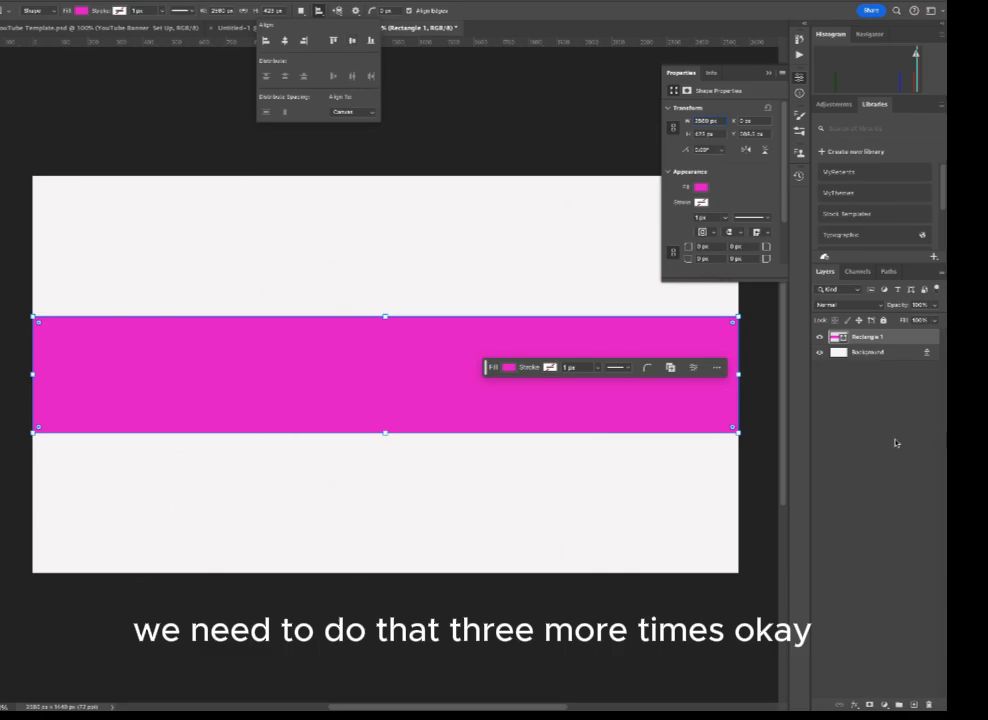
{"action": "left_click", "coordinate": [768, 73]}
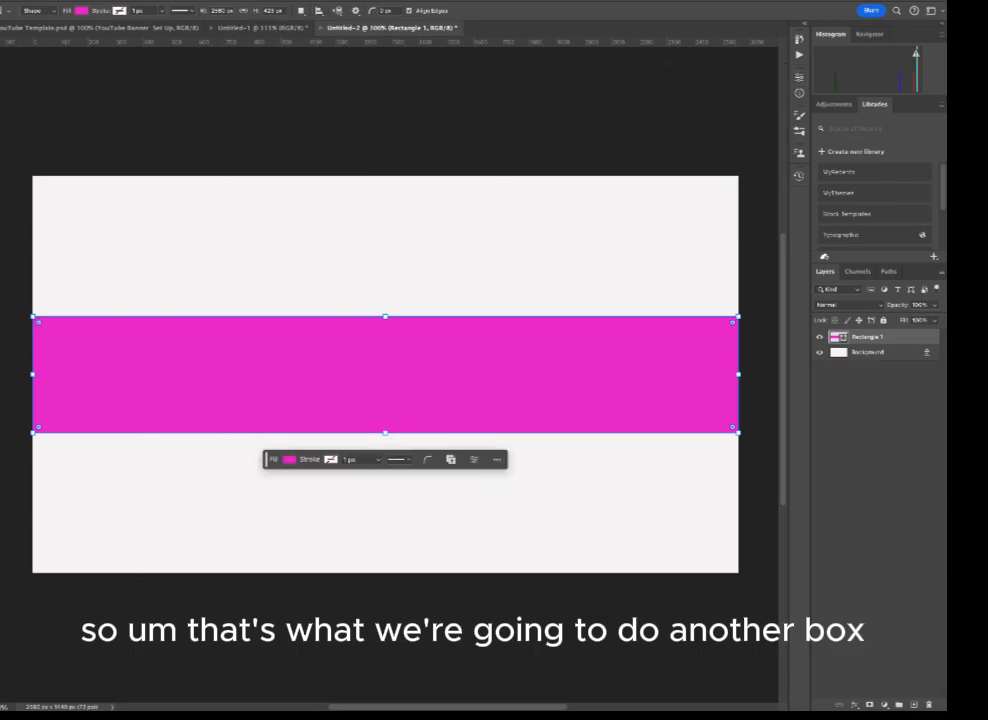
{"action": "left_click", "coordinate": [81, 10]}
{"action": "left_click", "coordinate": [44, 69]}
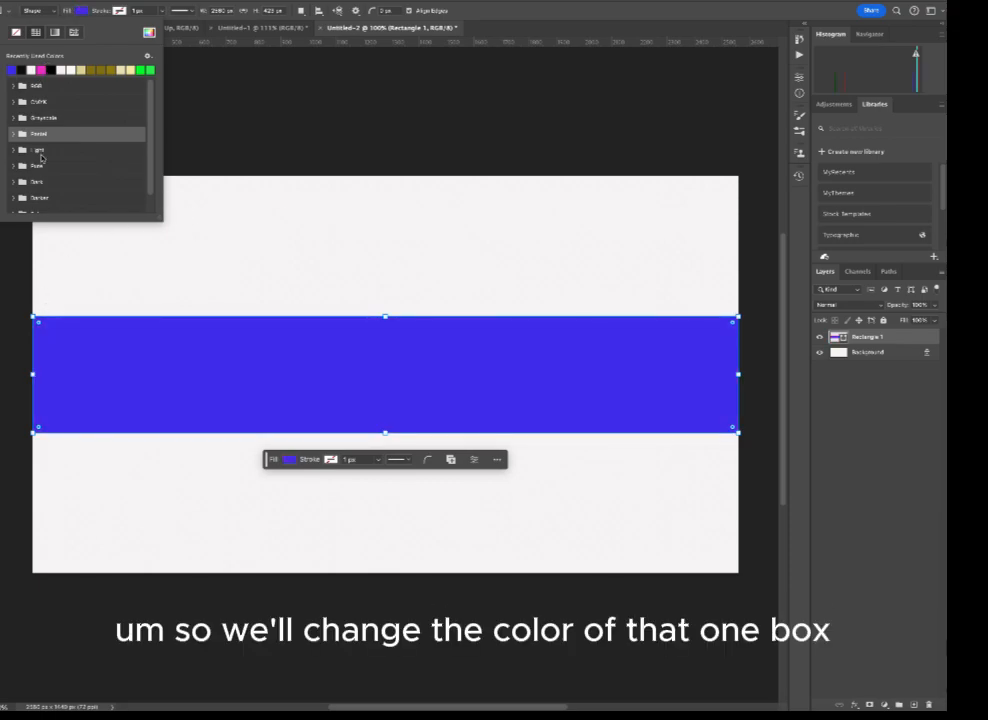
{"action": "left_click", "coordinate": [41, 69]}
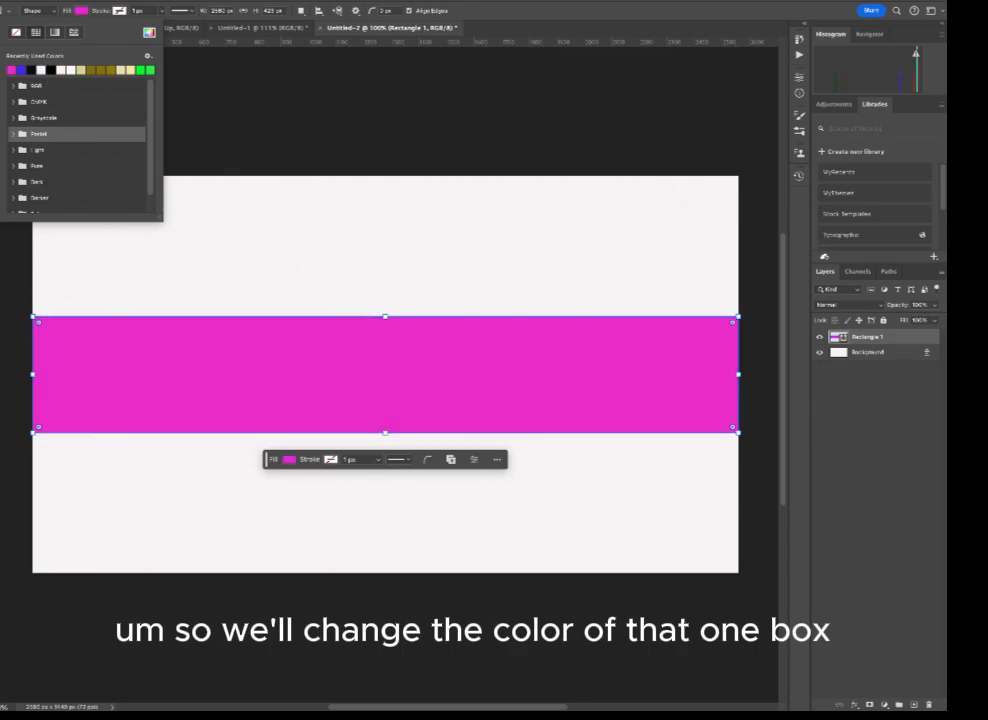
With the Background layer selected, create a blue-filled rectangle 1855 px wide and 423 px high
{"action": "left_click", "coordinate": [880, 353]}
{"action": "left_click", "coordinate": [880, 353]}
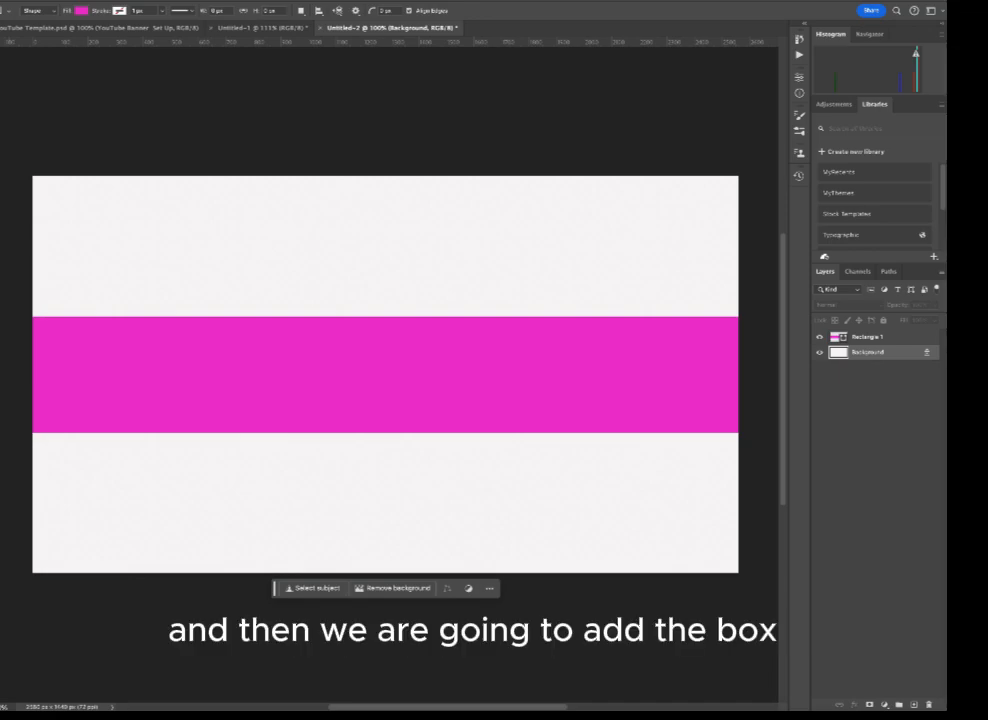
{"action": "left_click", "coordinate": [81, 10]}
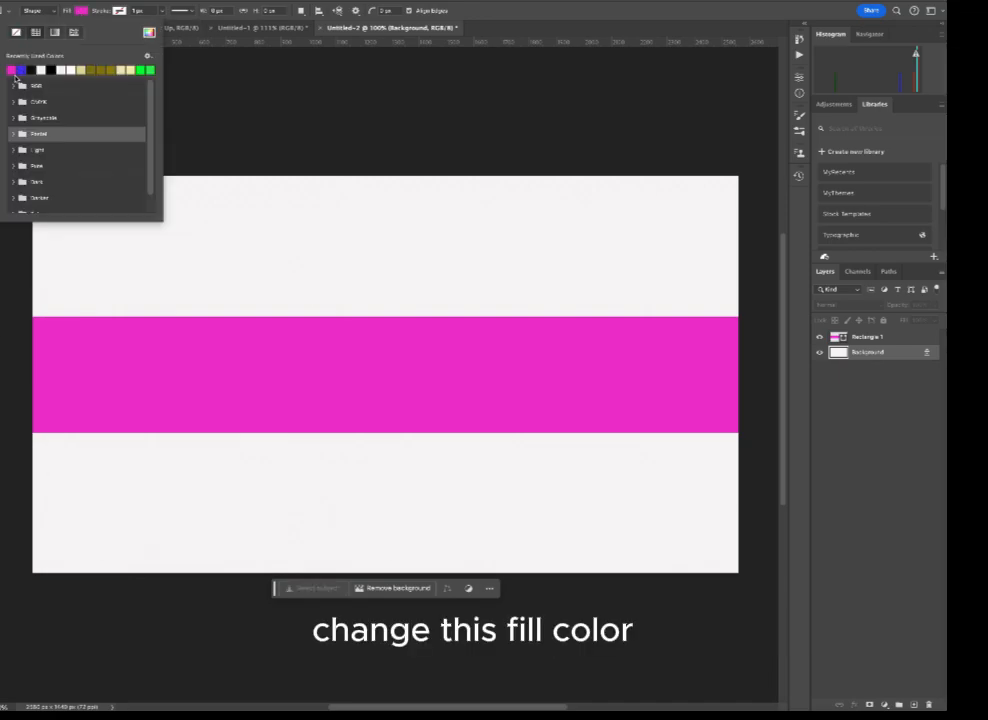
{"action": "left_click", "coordinate": [20, 69]}
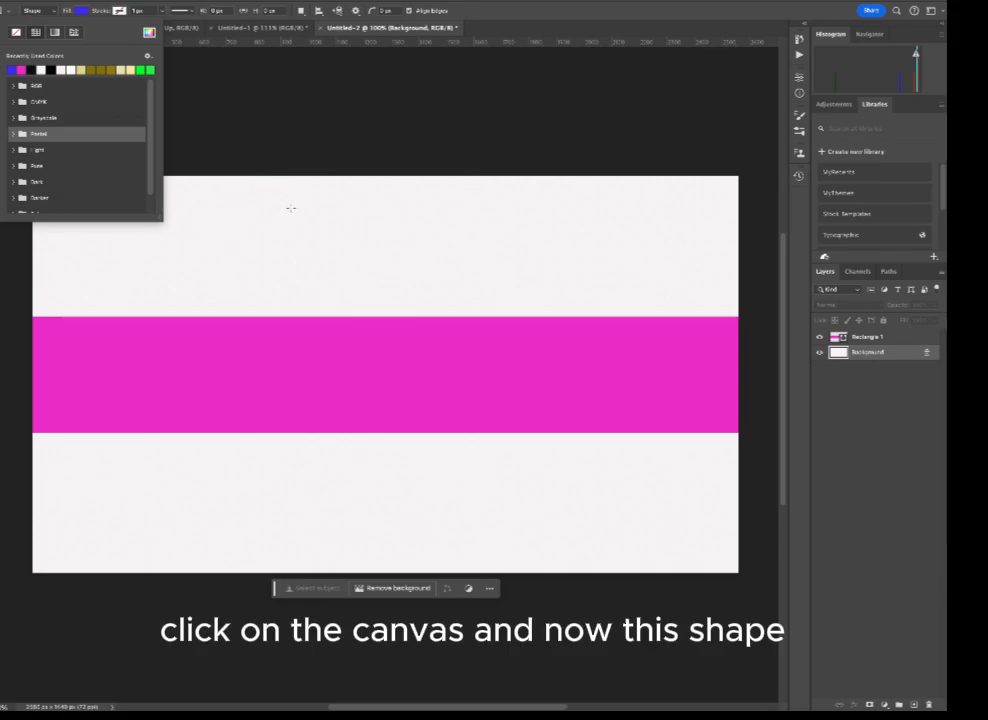
{"action": "left_click", "coordinate": [291, 208]}
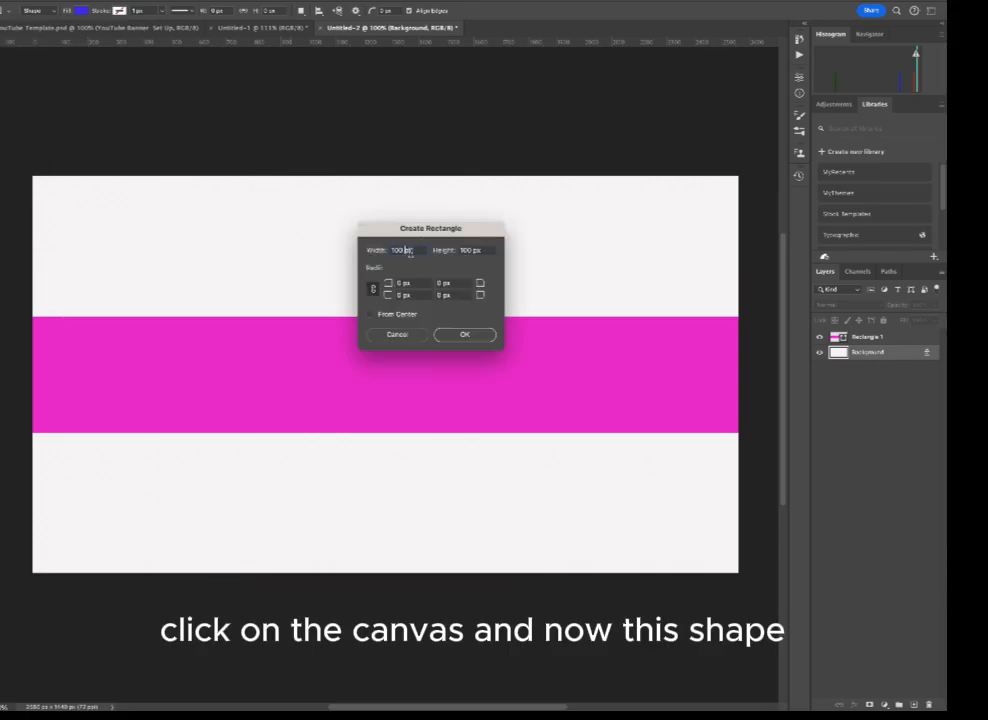
{"action": "key", "text": "BackSpace"}
{"action": "key", "text": "BackSpace"}
{"action": "key", "text": "BackSpace"}
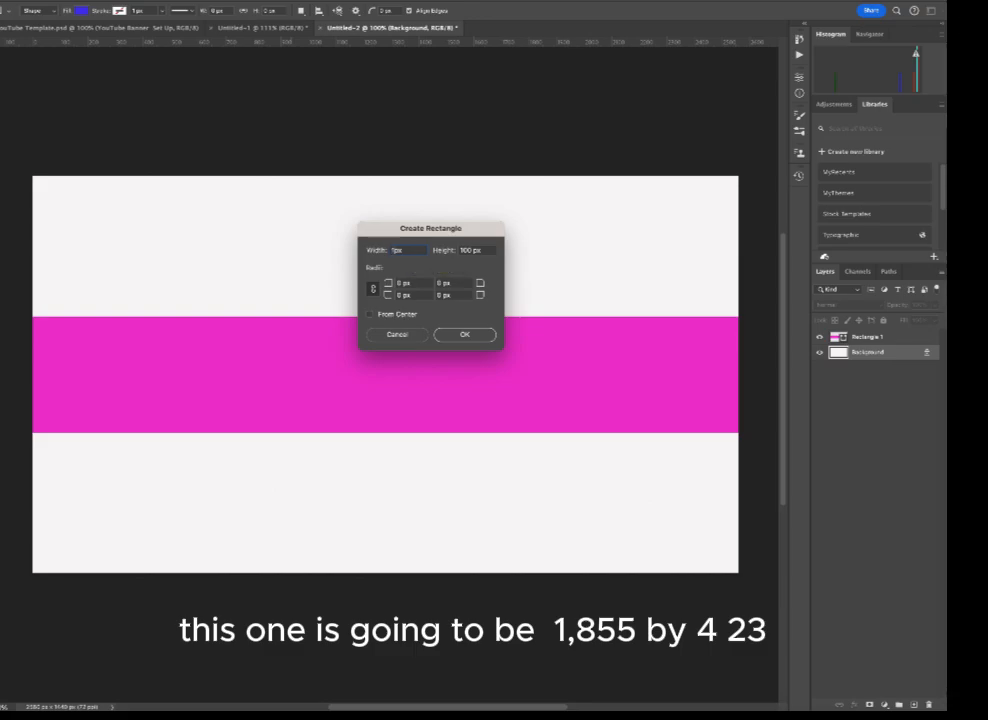
{"action": "type", "text": "1855"}
{"action": "left_click", "coordinate": [465, 250]}
{"action": "key", "text": "BackSpace"}
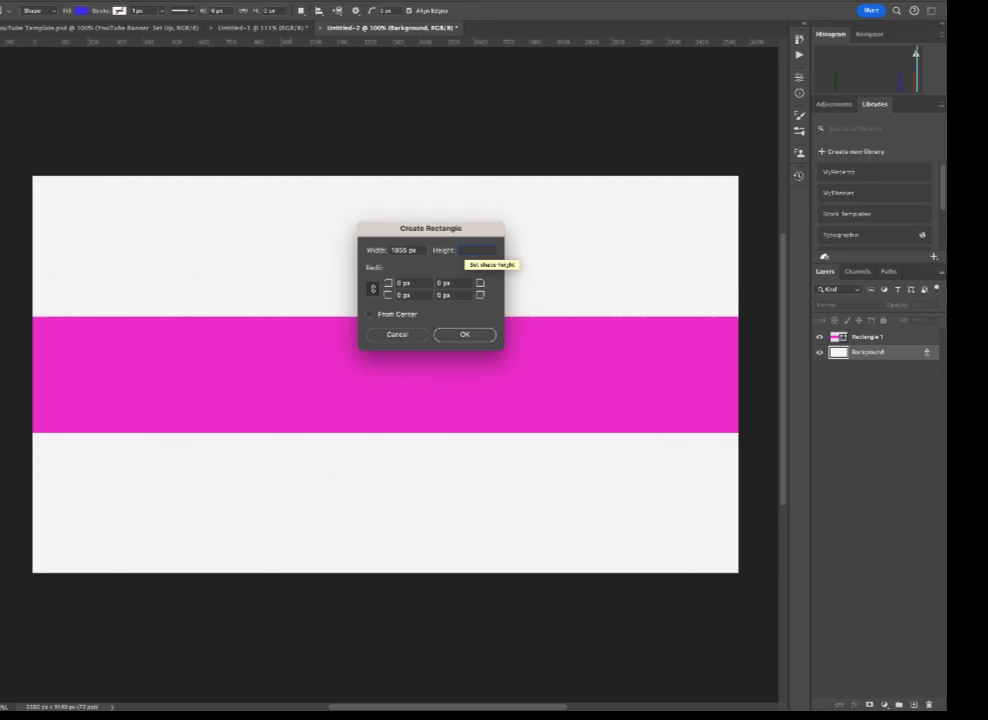
{"action": "type", "text": "423"}
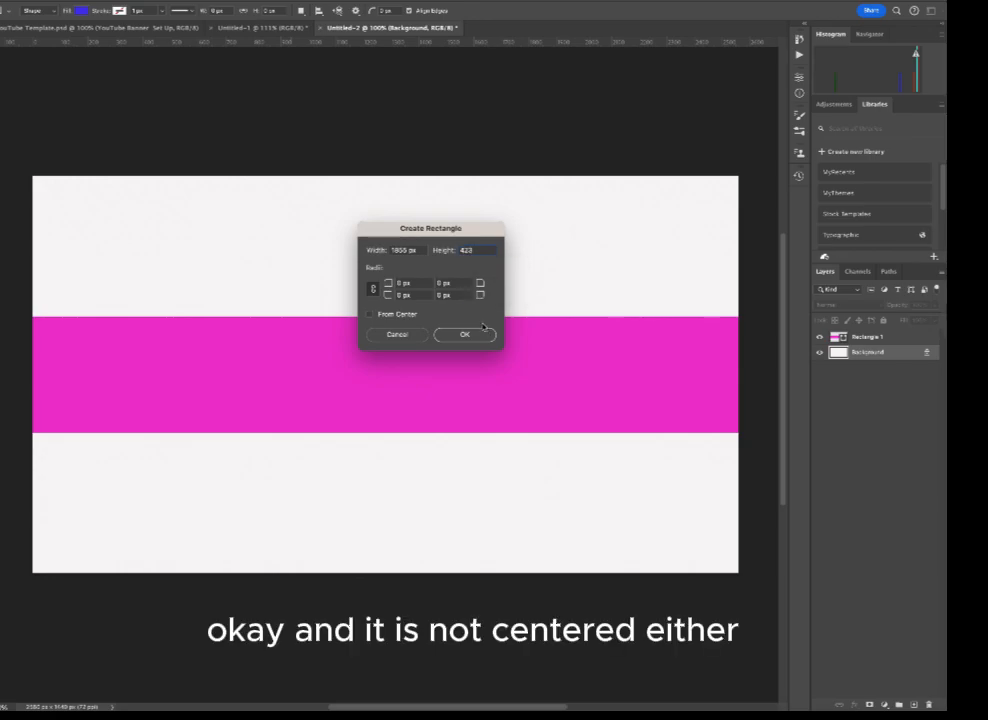
{"action": "left_click", "coordinate": [470, 335]}
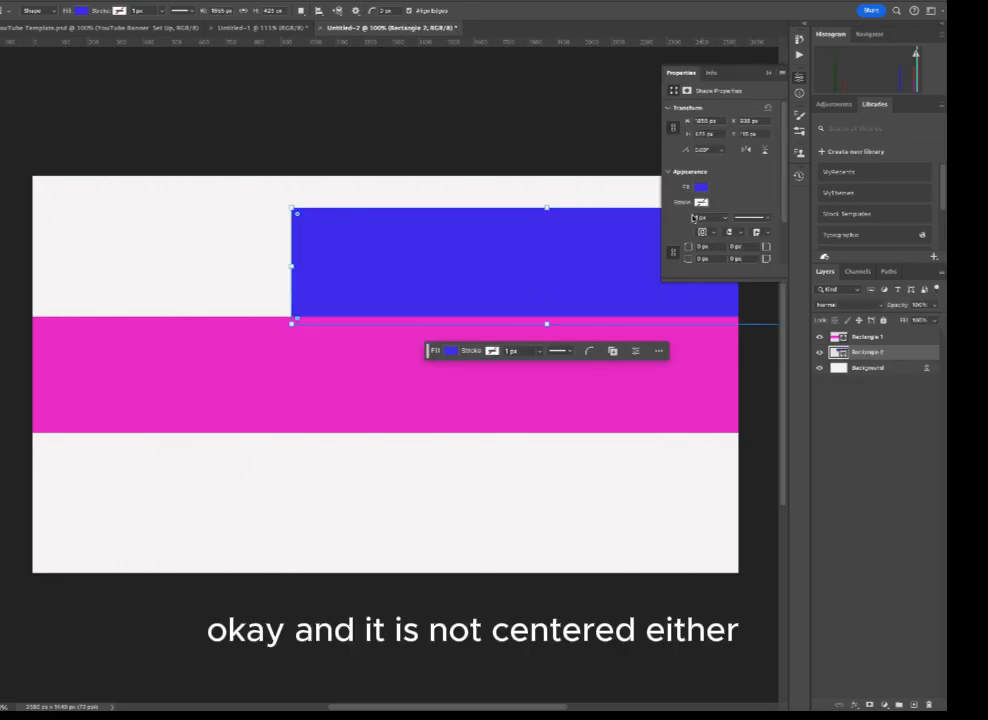
Center the blue rectangle horizontally and vertically on the canvas
{"action": "left_click", "coordinate": [317, 10]}
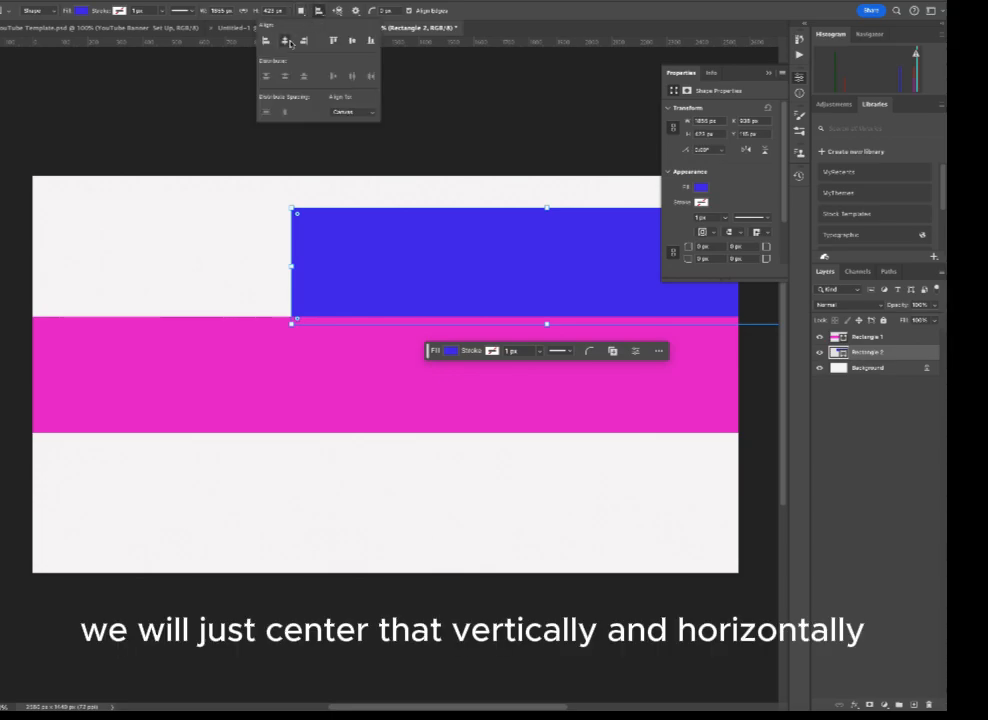
{"action": "left_click", "coordinate": [285, 40]}
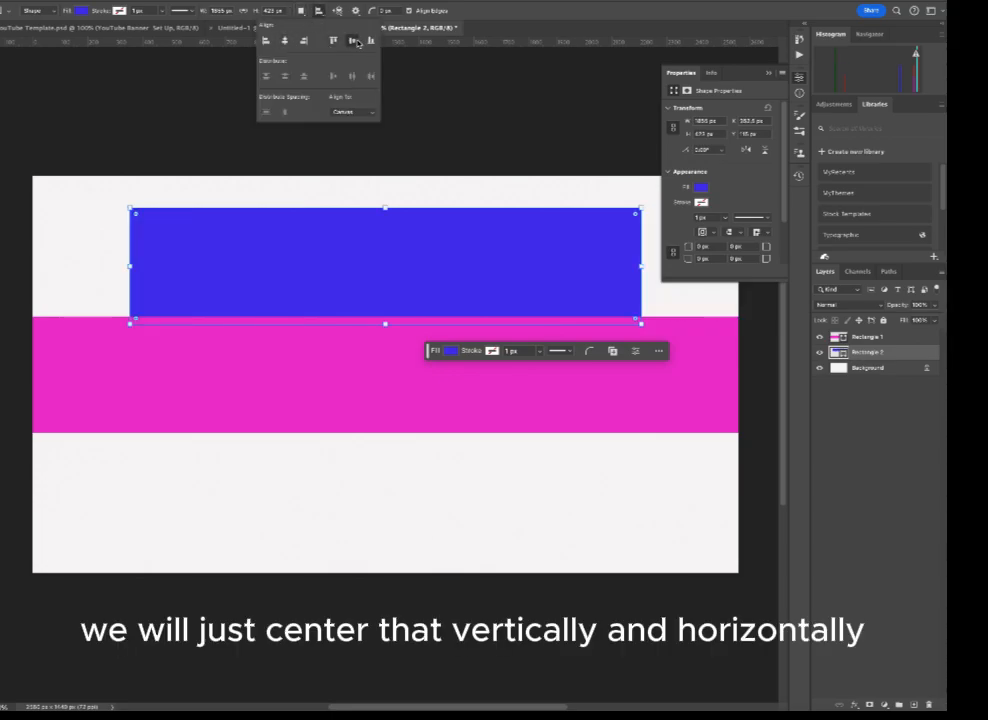
{"action": "left_click", "coordinate": [354, 41]}
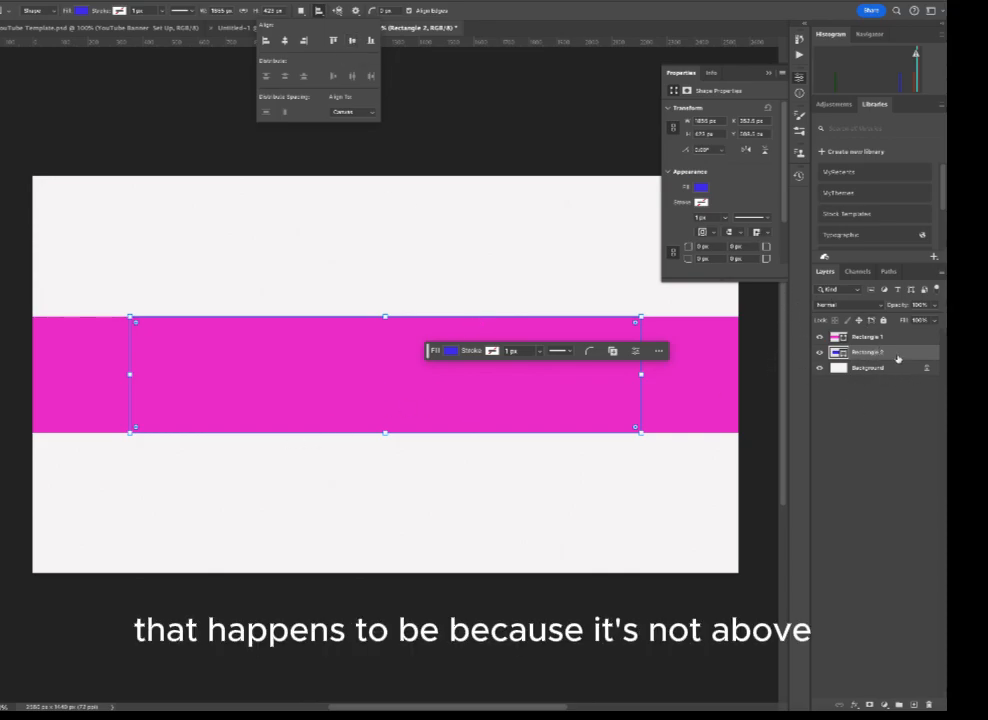
Move the blue rectangle's layer above the pink rectangle's layer and deselect all layers
{"action": "left_click", "coordinate": [901, 356]}
{"action": "left_click_drag", "start_coordinate": [901, 356], "coordinate": [890, 333]}
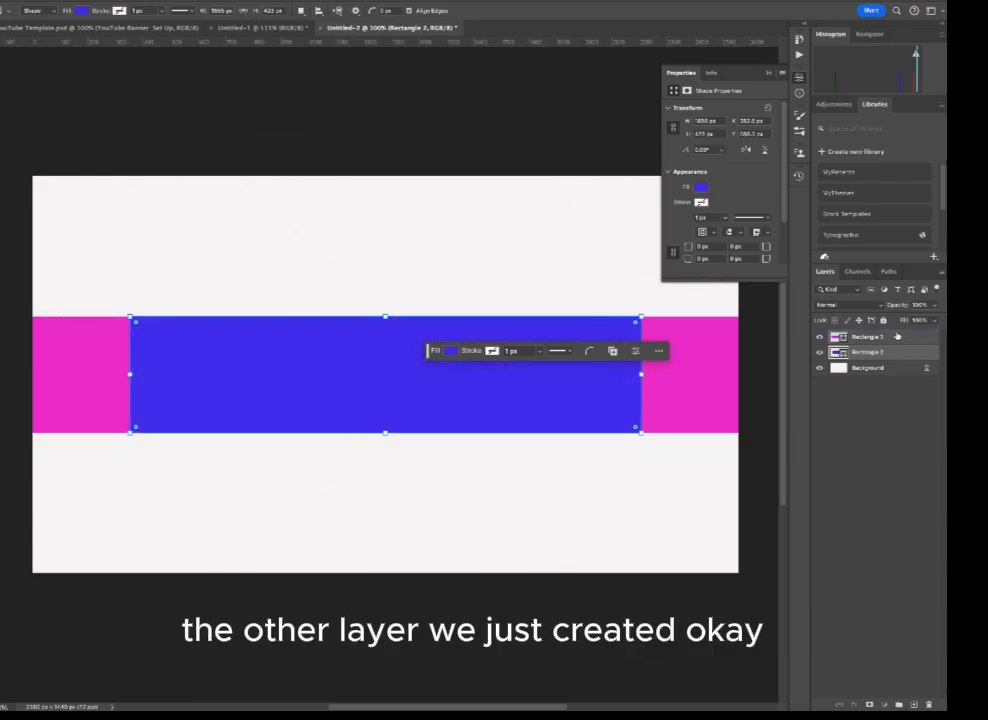
{"action": "left_click", "coordinate": [839, 524]}
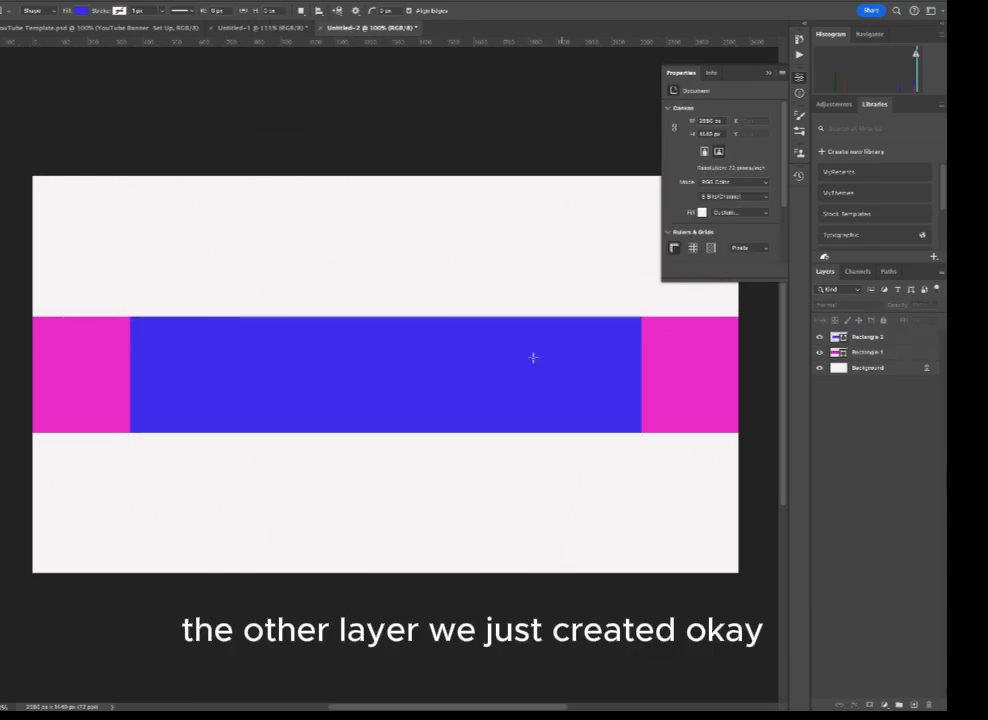
Select the Background layer and set the shape fill to green #0fd735
{"action": "left_click", "coordinate": [894, 370]}
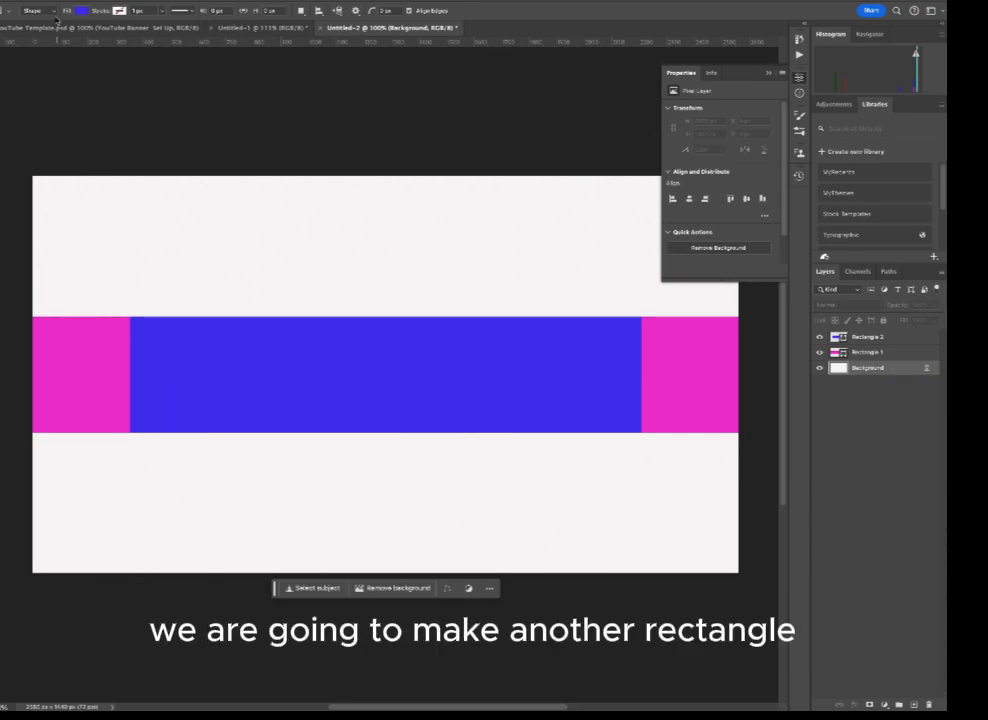
{"action": "left_click", "coordinate": [78, 10]}
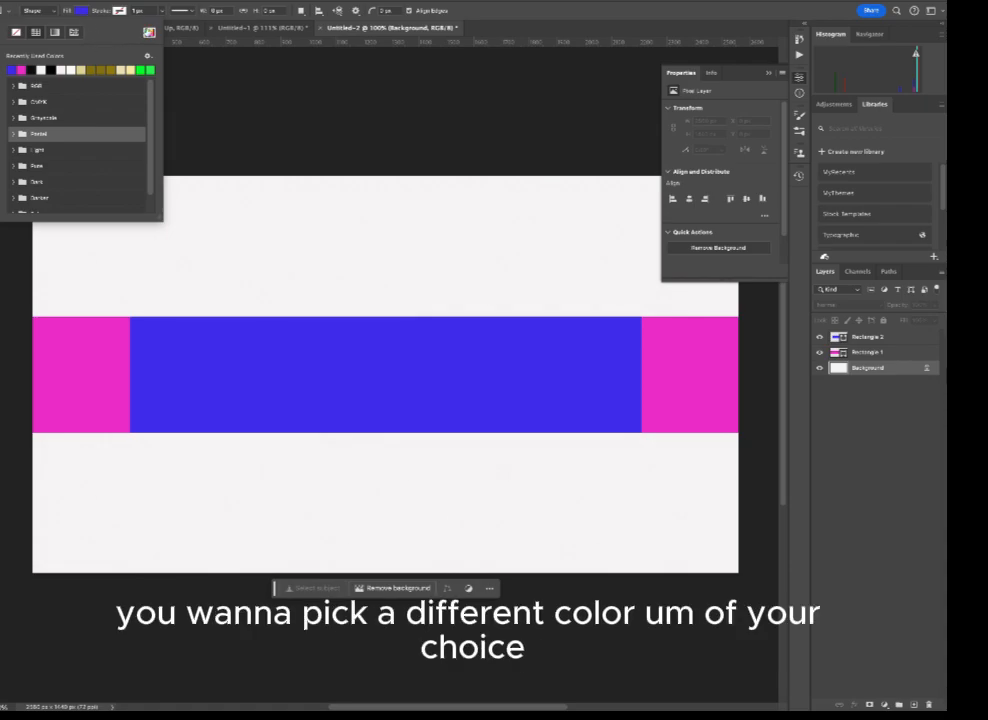
{"action": "left_click", "coordinate": [149, 32]}
{"action": "left_click", "coordinate": [565, 208]}
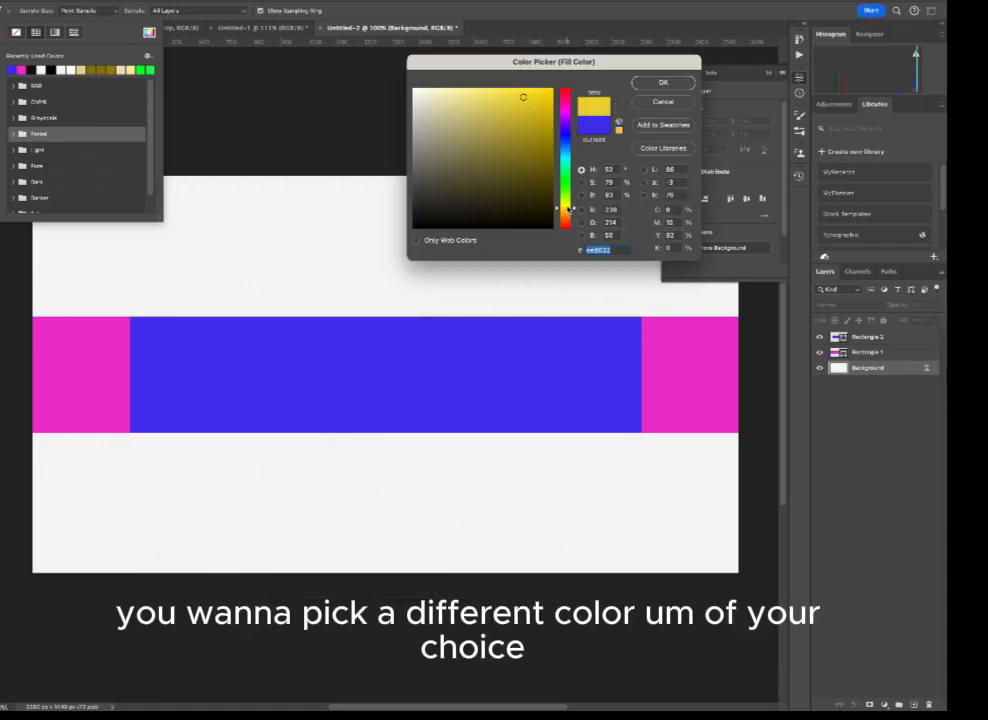
{"action": "left_click", "coordinate": [564, 179]}
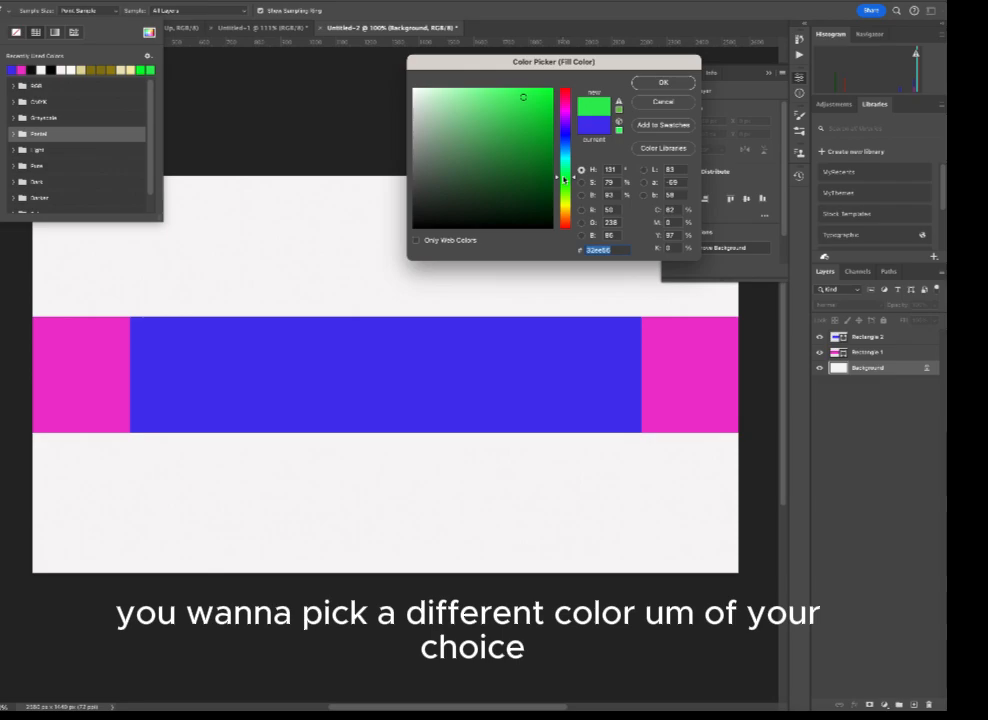
{"action": "left_click", "coordinate": [542, 108]}
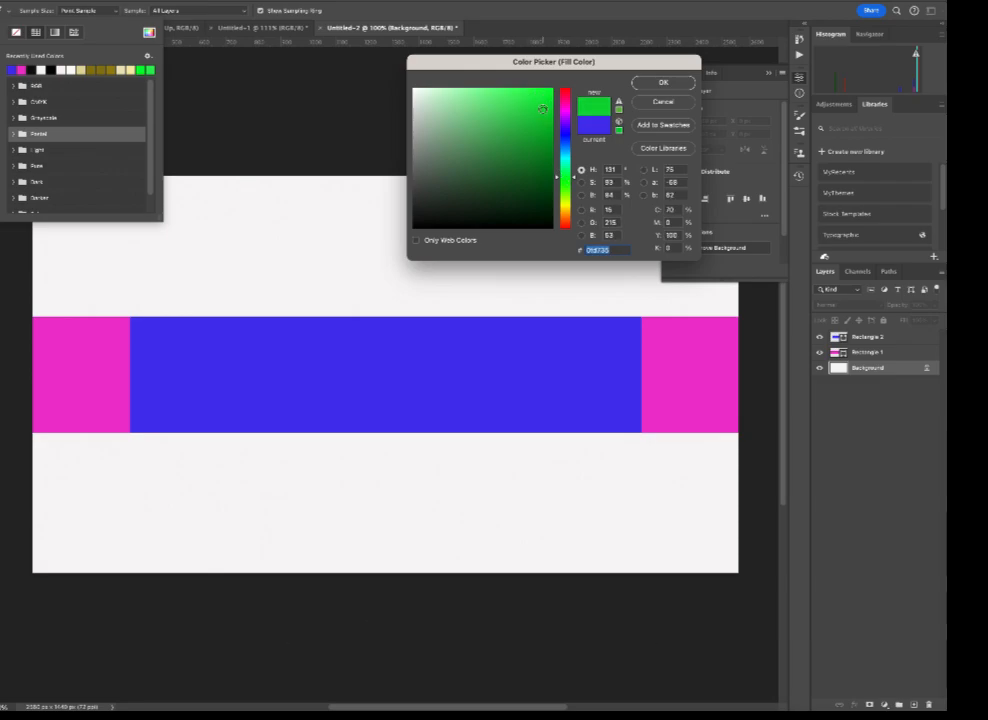
{"action": "left_click", "coordinate": [660, 82]}
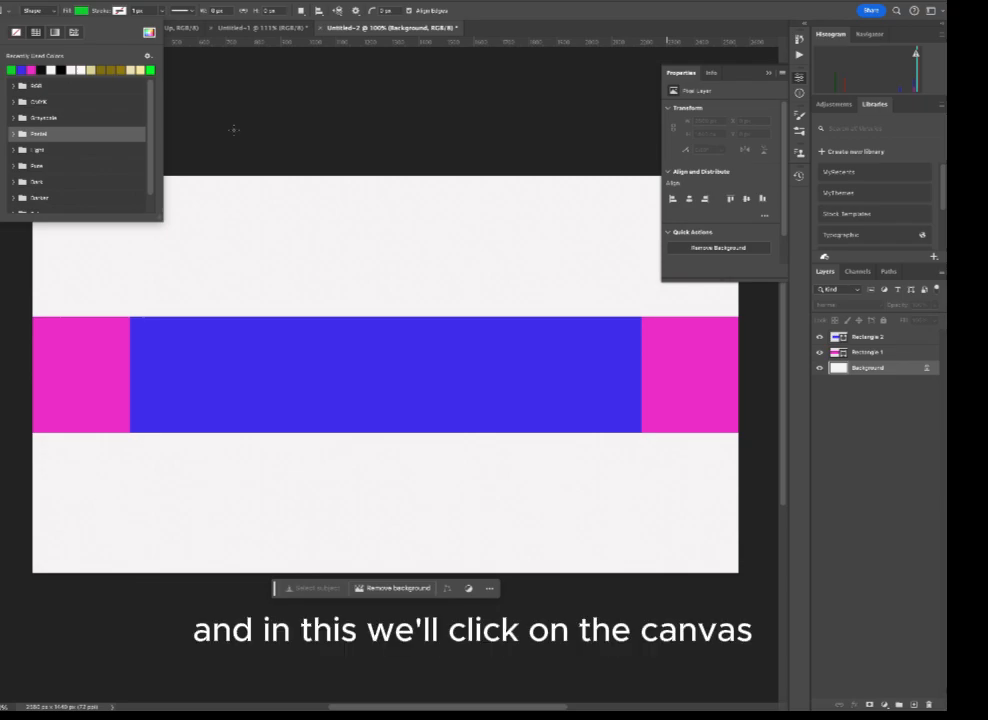
Create a green-filled rectangle 1546 px wide and 423 px high on the canvas
{"action": "left_click", "coordinate": [277, 239]}
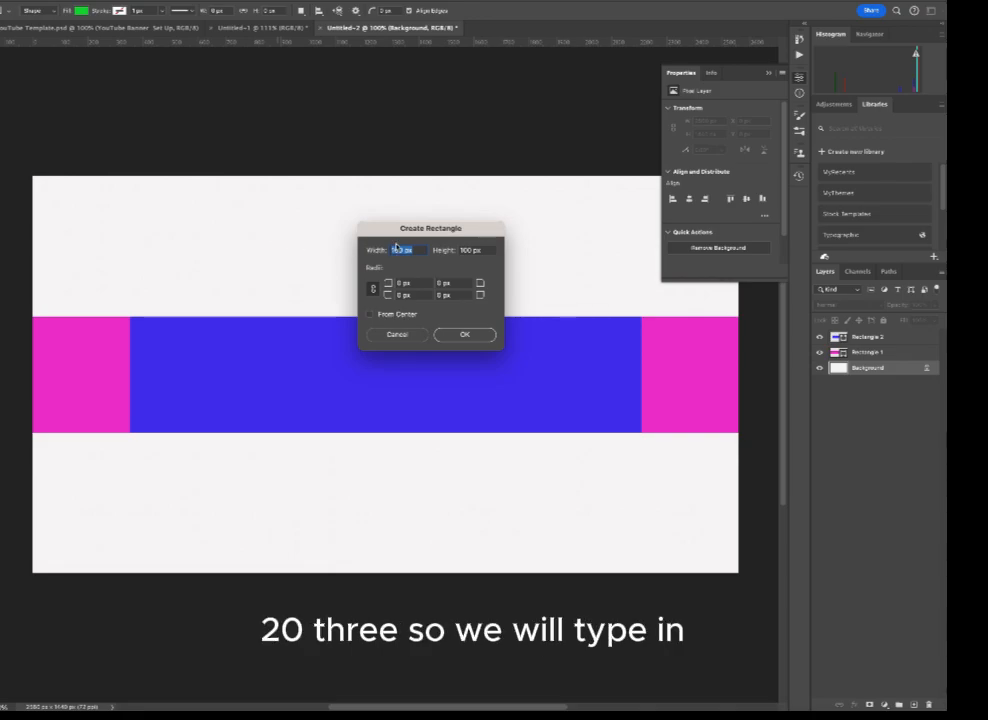
{"action": "left_click", "coordinate": [400, 250]}
{"action": "key", "text": "BackSpace"}
{"action": "key", "text": "BackSpace"}
{"action": "key", "text": "BackSpace"}
{"action": "type", "text": "15"}
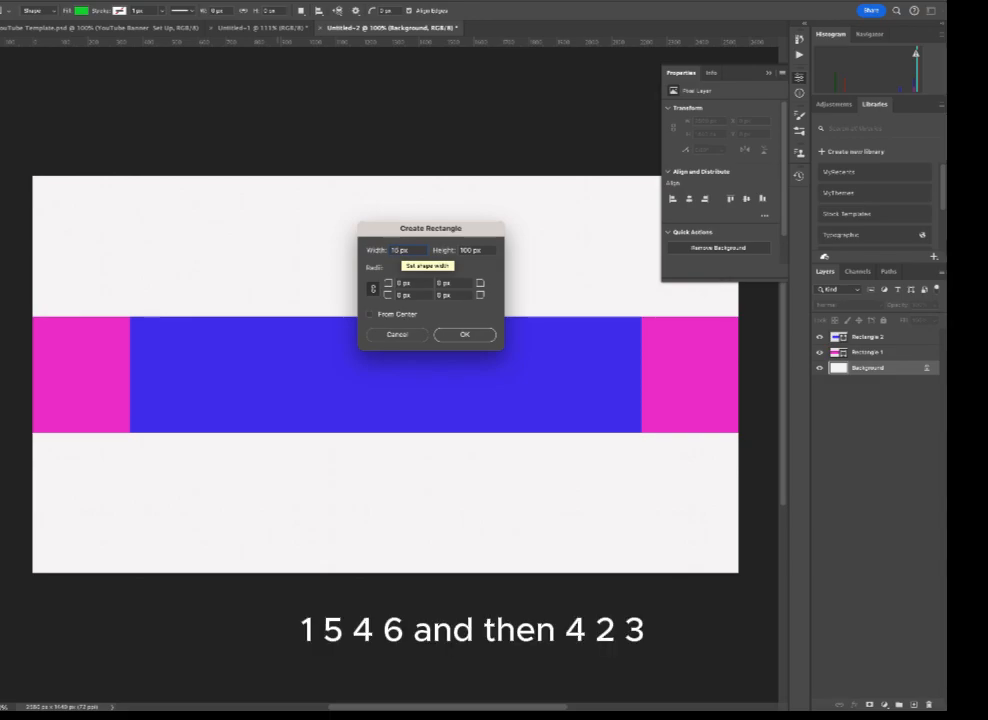
{"action": "type", "text": "46"}
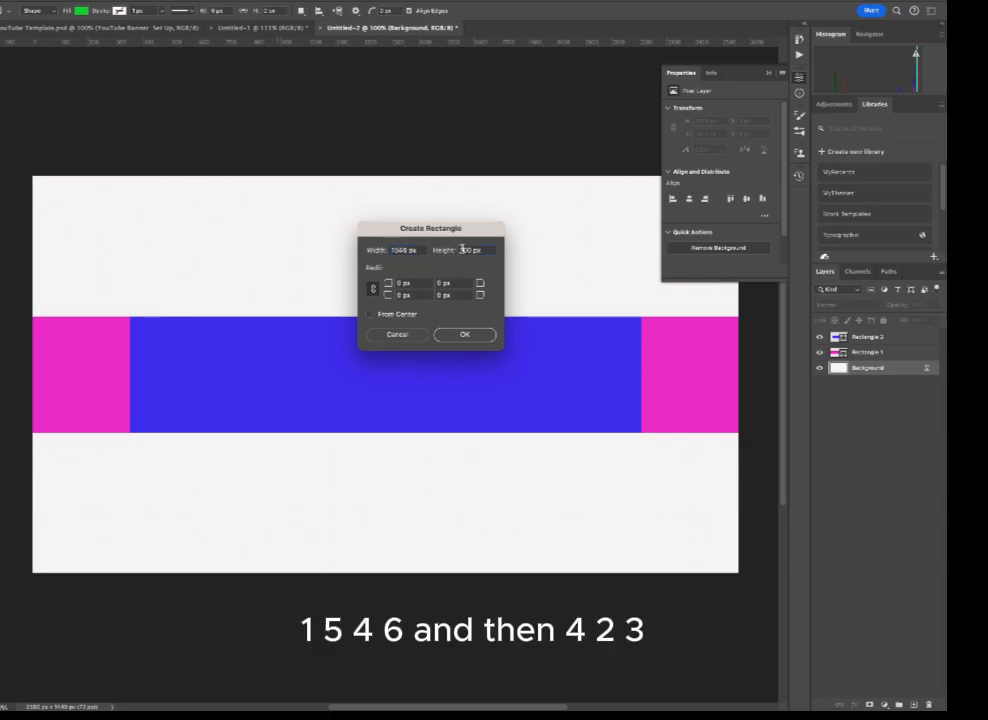
{"action": "left_click", "coordinate": [462, 249]}
{"action": "type", "text": "423"}
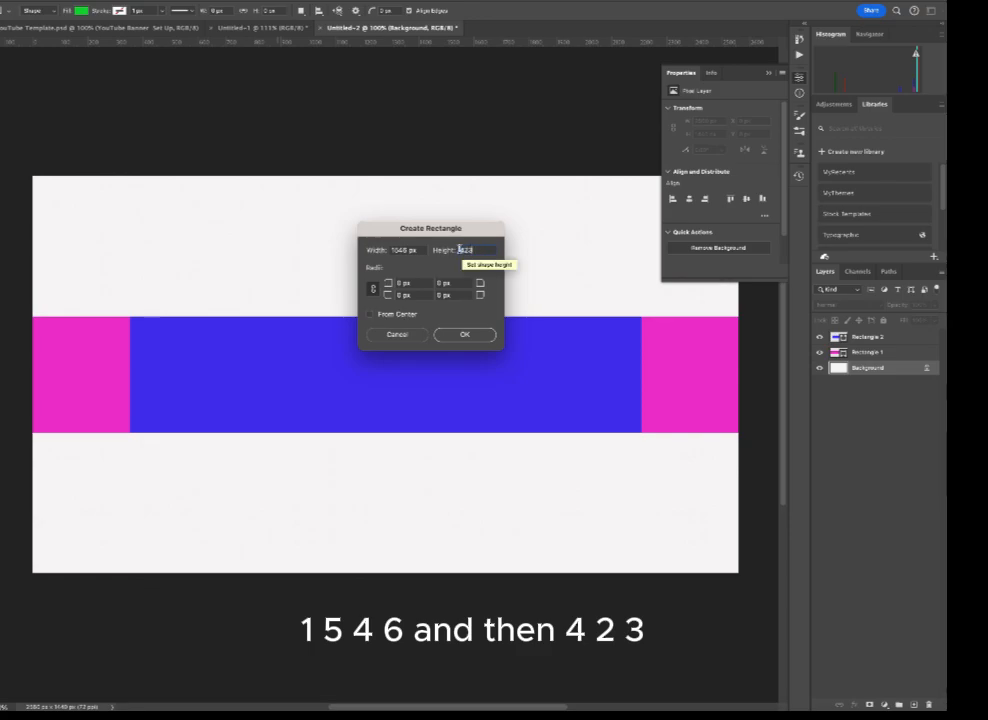
{"action": "key", "text": "Return"}
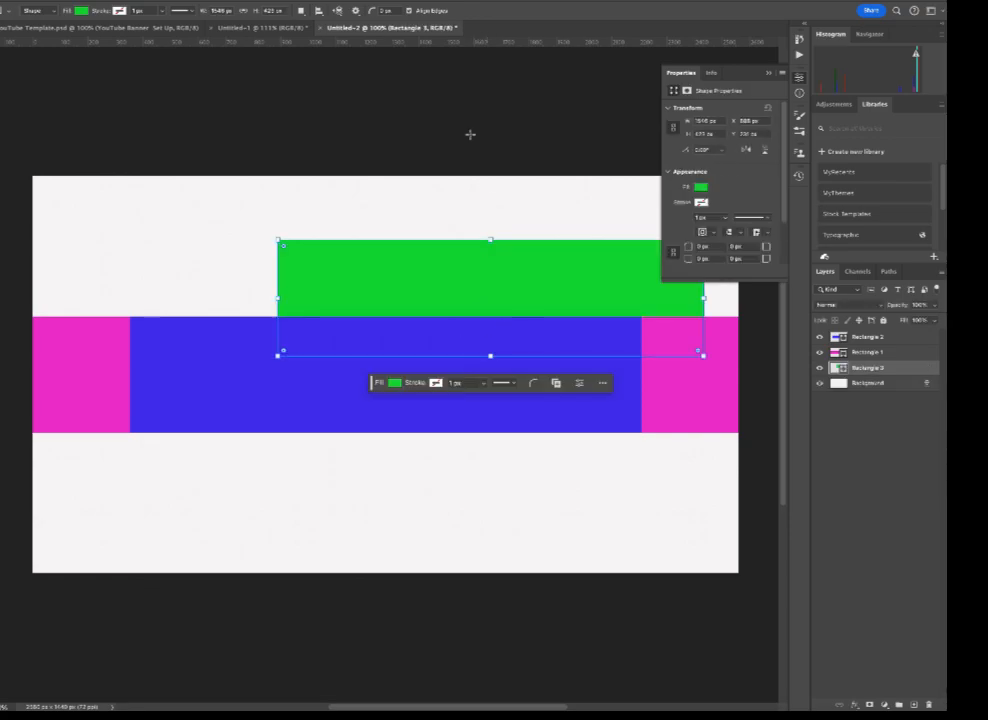
Center the green rectangle horizontally and vertically on the canvas
{"action": "left_click", "coordinate": [318, 10]}
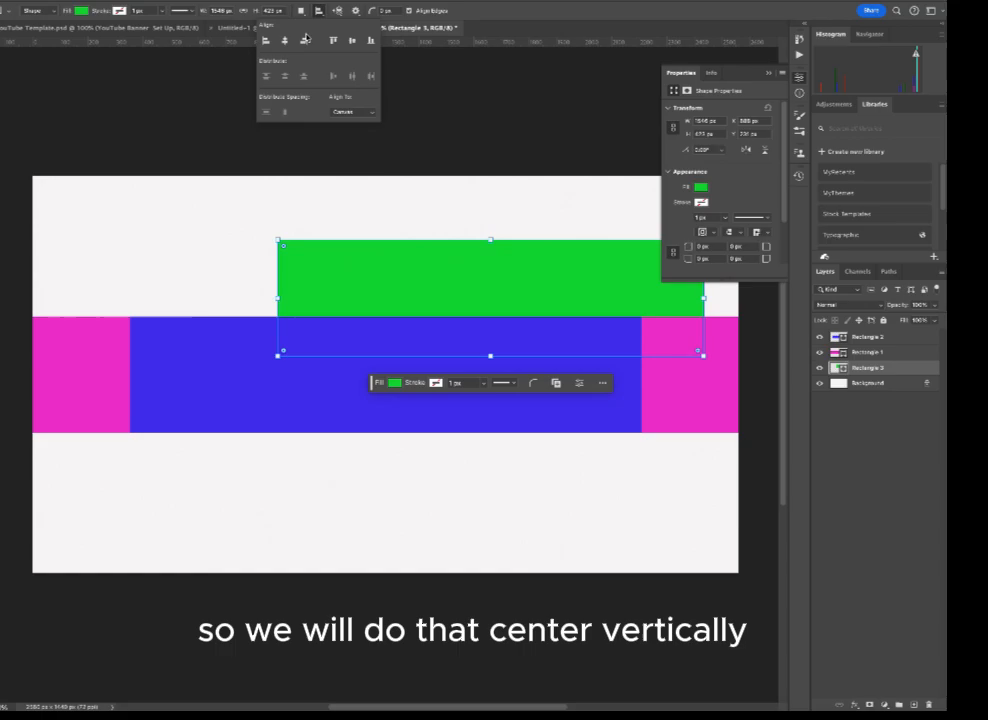
{"action": "left_click", "coordinate": [284, 42]}
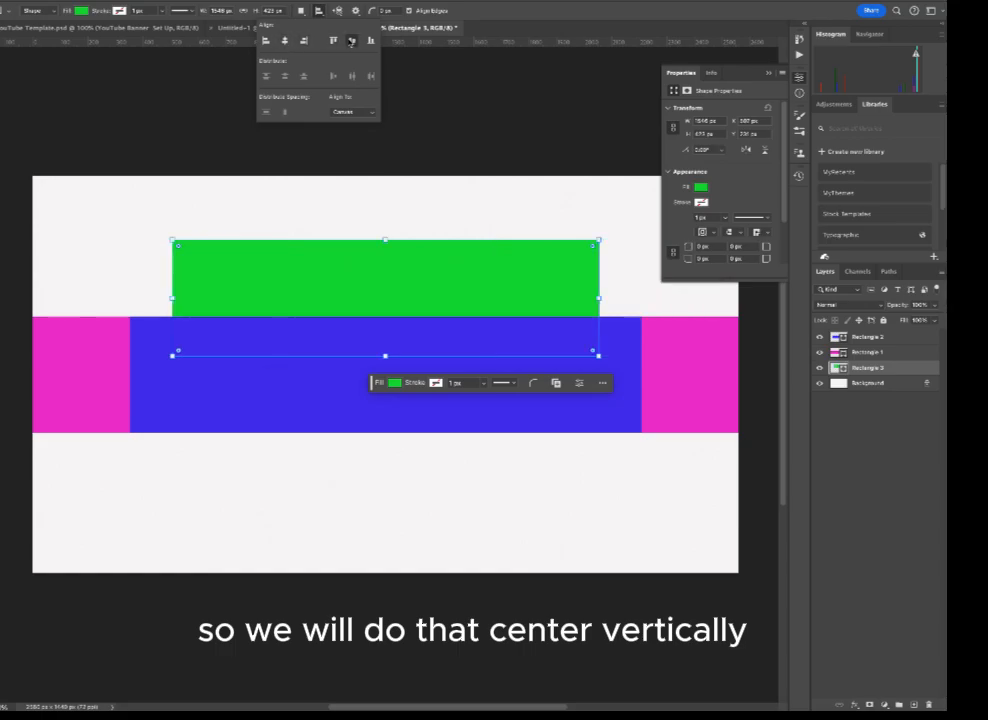
{"action": "left_click", "coordinate": [352, 40]}
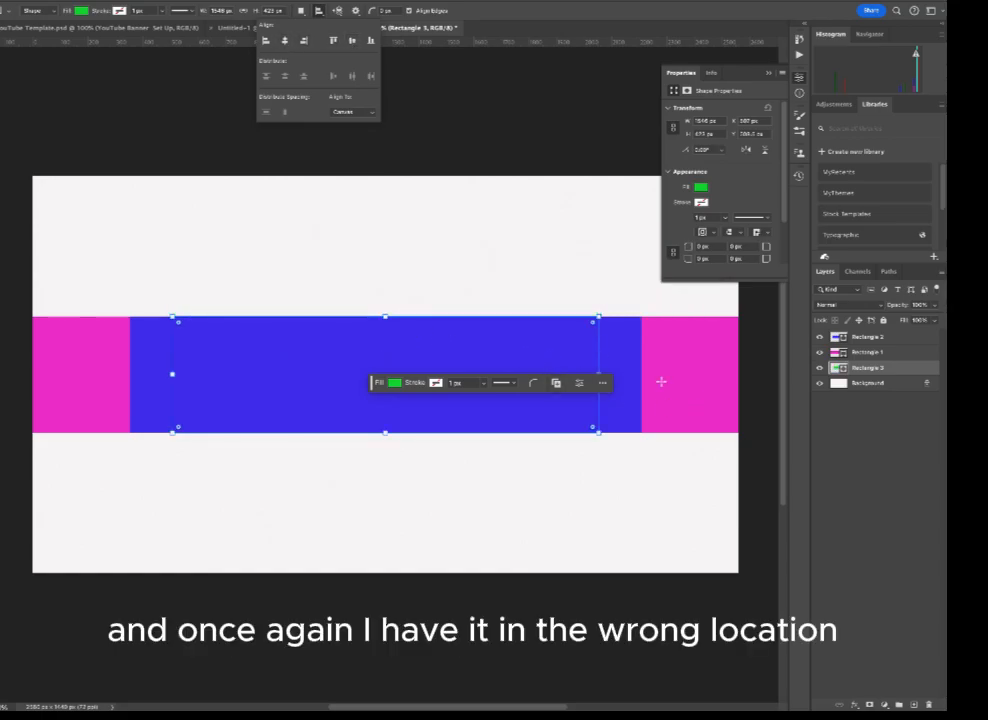
Move the green rectangle's layer to the top of the layer stack, deselect all layers and collapse the document properties
{"action": "left_click_drag", "start_coordinate": [906, 373], "coordinate": [891, 337]}
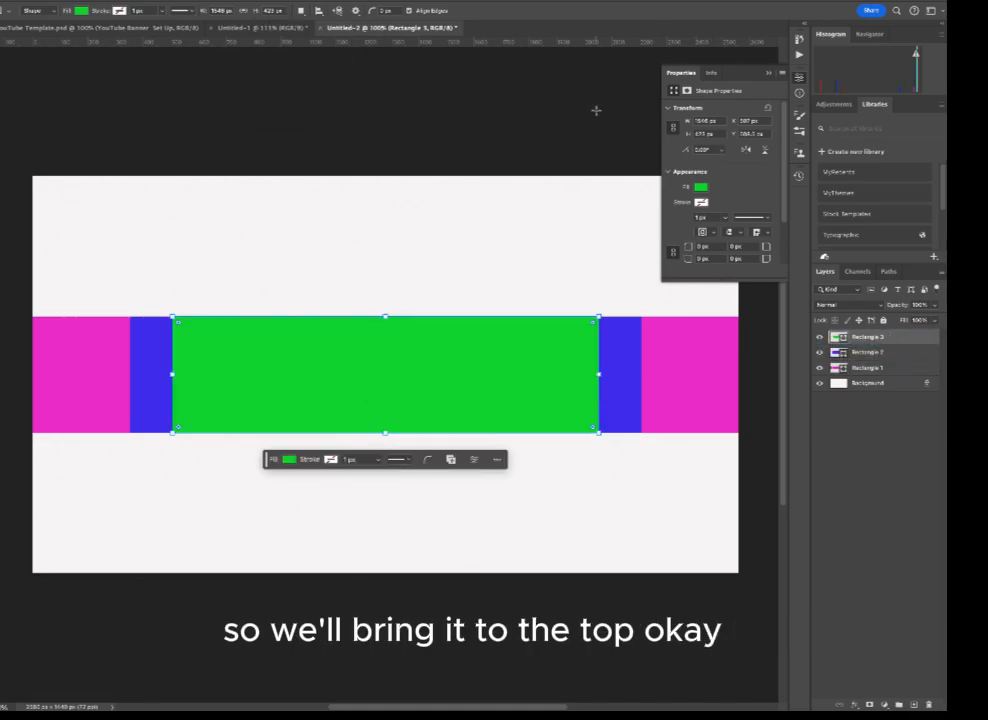
{"action": "left_click", "coordinate": [891, 472]}
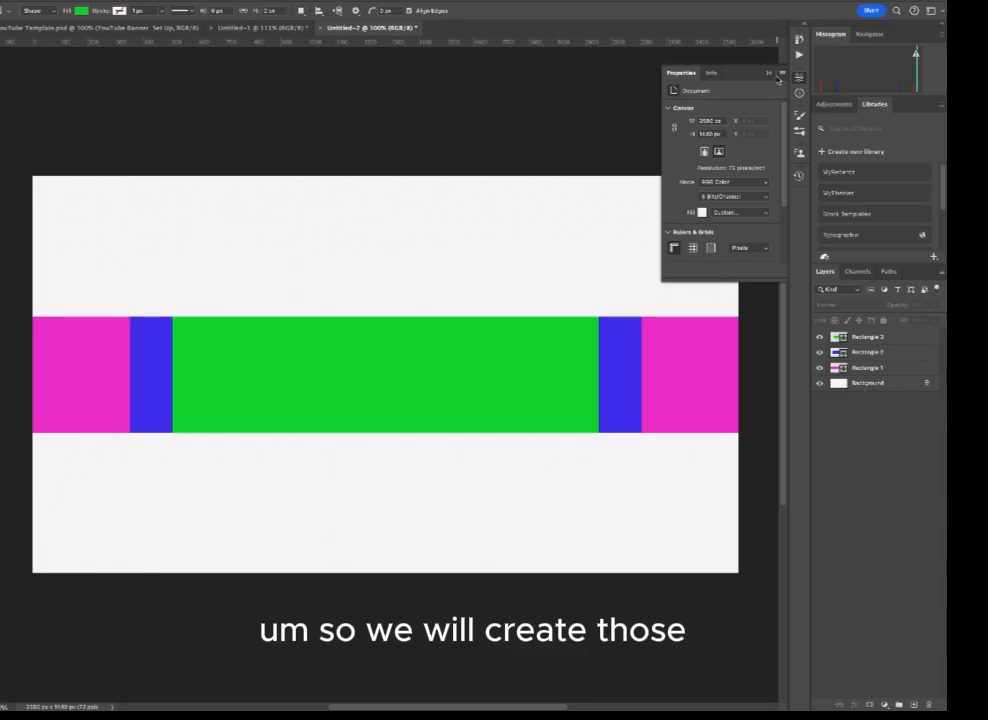
{"action": "left_click", "coordinate": [768, 72]}
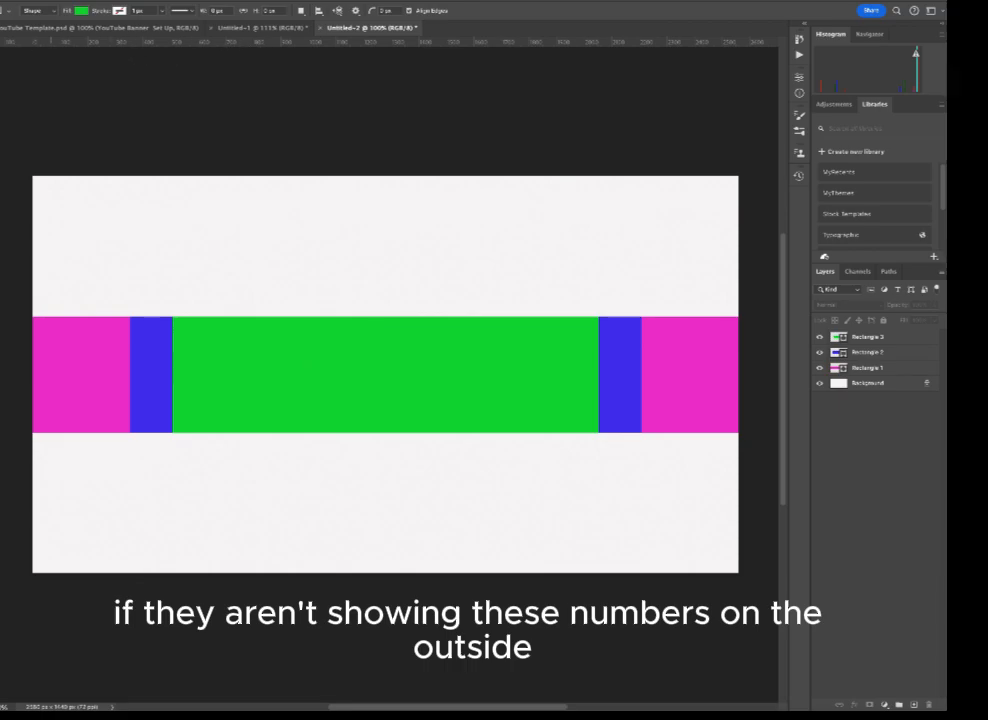
Hide the rulers and show them again
{"action": "left_click", "coordinate": [225, 1]}
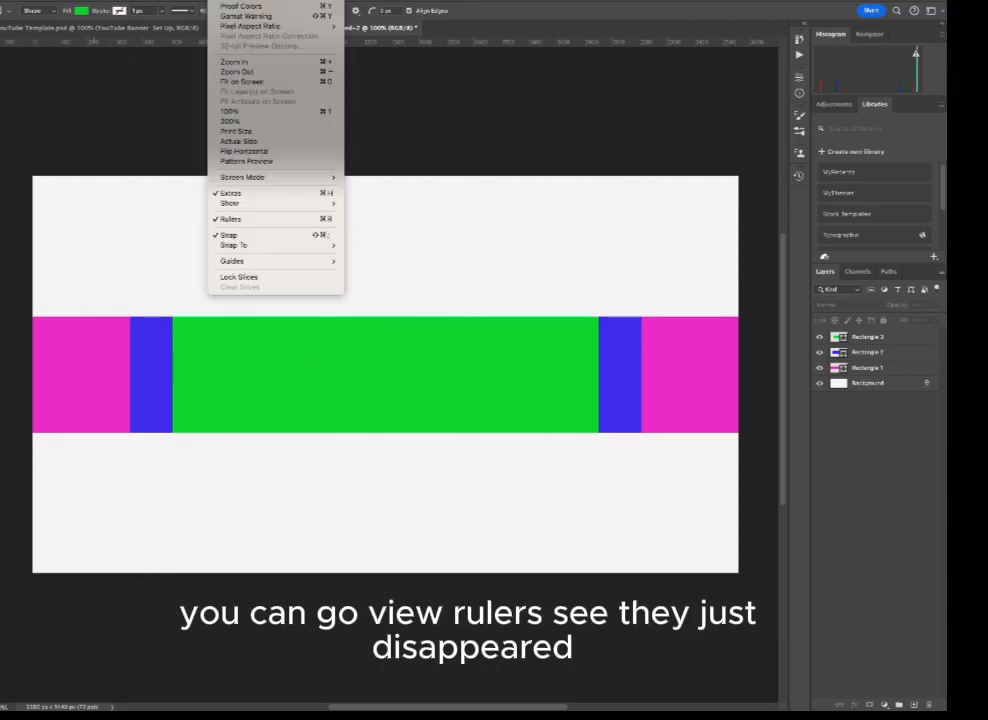
{"action": "left_click", "coordinate": [224, 219]}
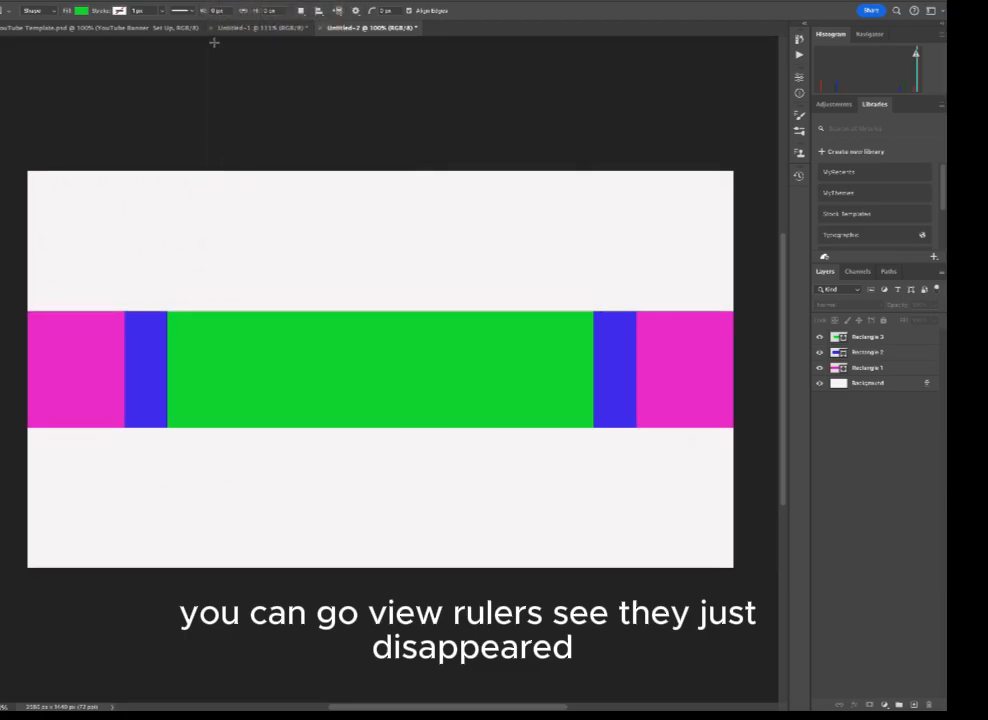
{"action": "left_click", "coordinate": [225, 1]}
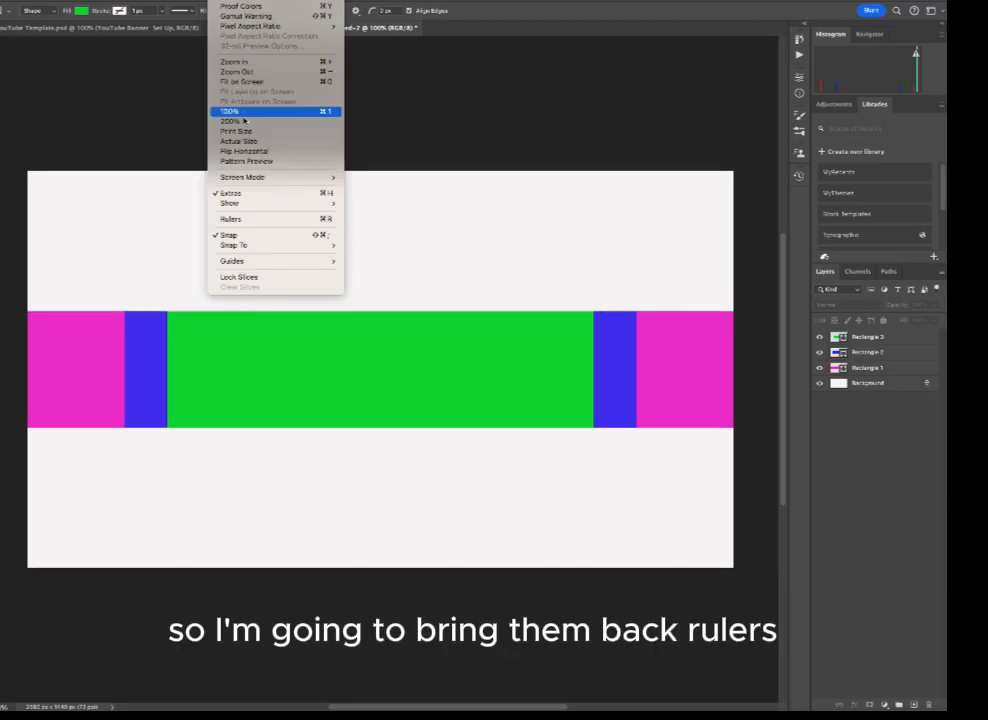
{"action": "left_click", "coordinate": [261, 220]}
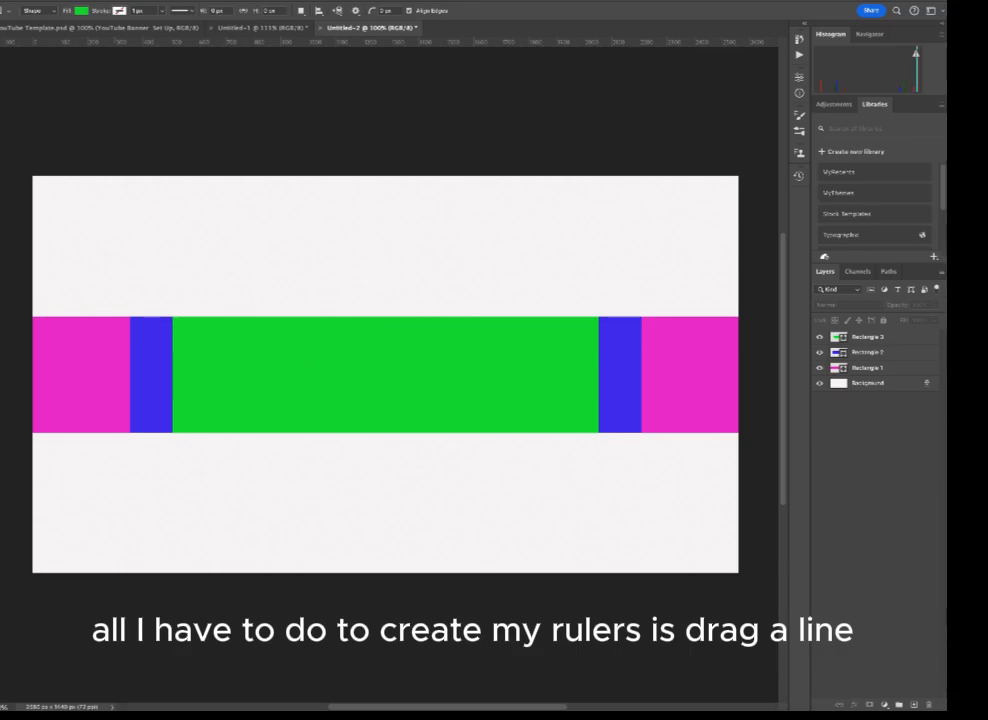
Place vertical guides on both side edges of the blue and green rectangles, and horizontal guides along the colored band's upper and lower edges
{"action": "left_click_drag", "start_coordinate": [4, 214], "coordinate": [641, 249]}
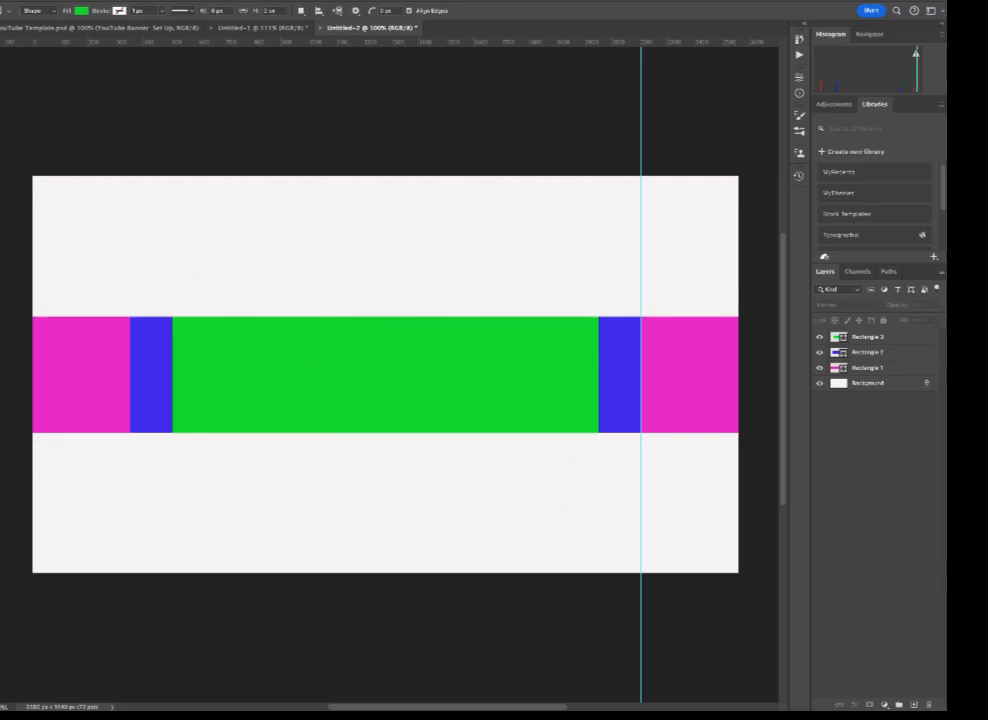
{"action": "left_click_drag", "start_coordinate": [2, 250], "coordinate": [598, 284]}
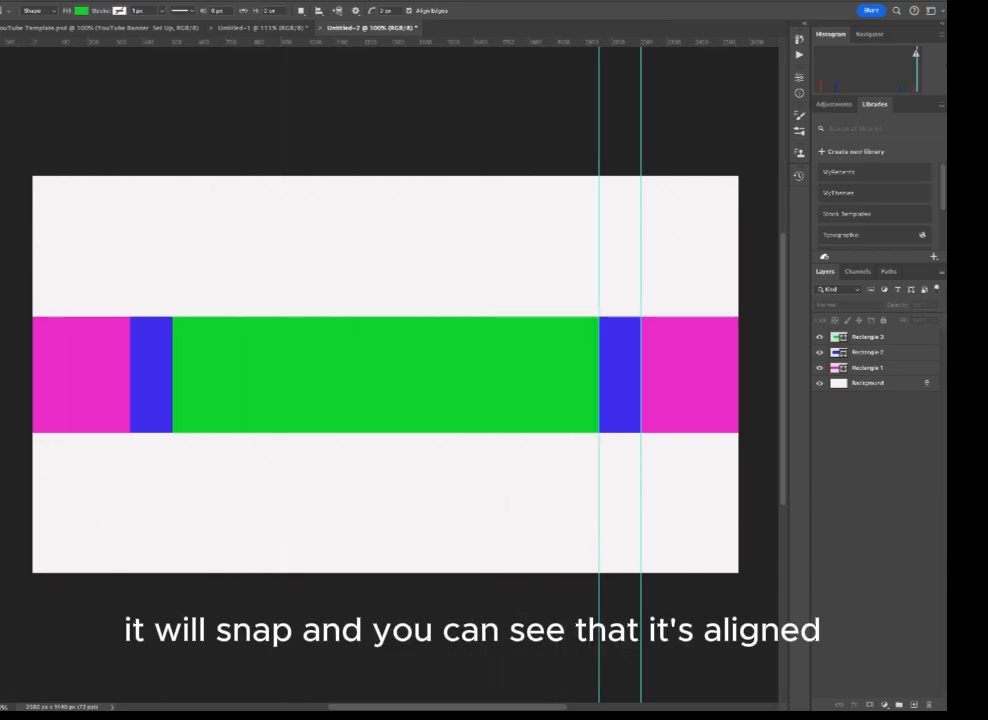
{"action": "left_click_drag", "start_coordinate": [2, 258], "coordinate": [172, 262]}
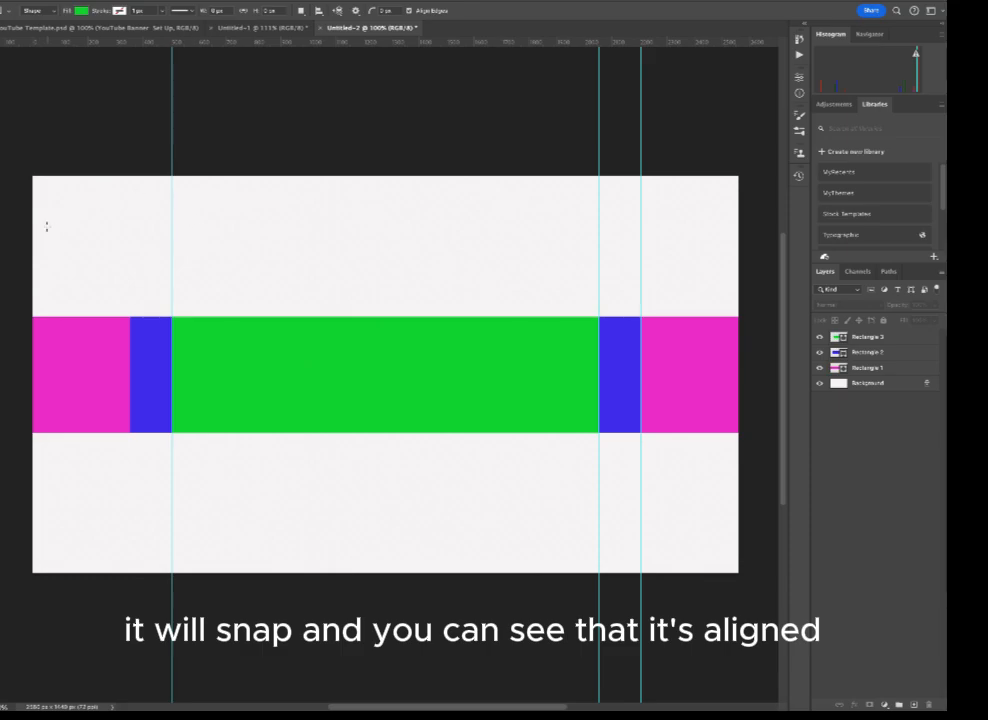
{"action": "left_click_drag", "start_coordinate": [2, 250], "coordinate": [131, 254]}
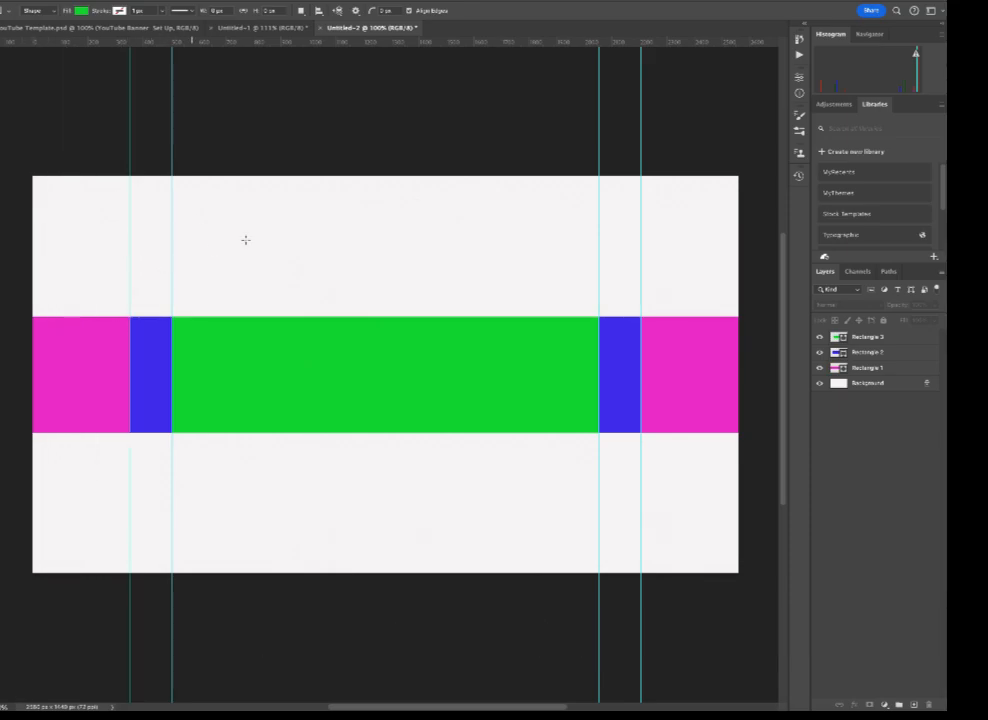
{"action": "left_click_drag", "start_coordinate": [411, 42], "coordinate": [471, 433]}
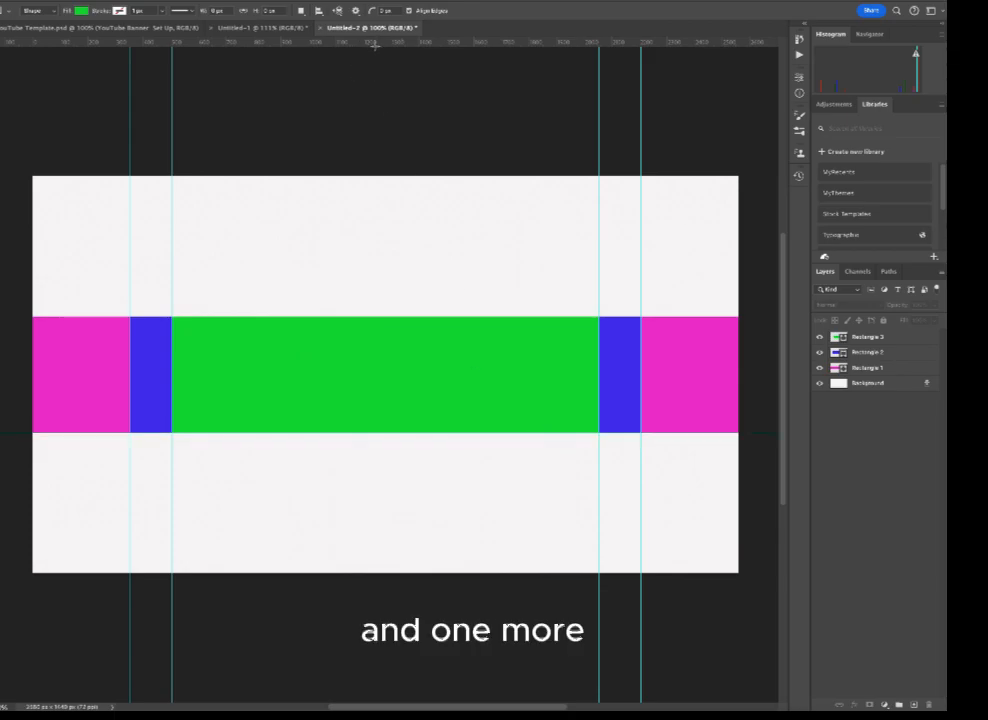
{"action": "left_click_drag", "start_coordinate": [373, 40], "coordinate": [395, 316]}
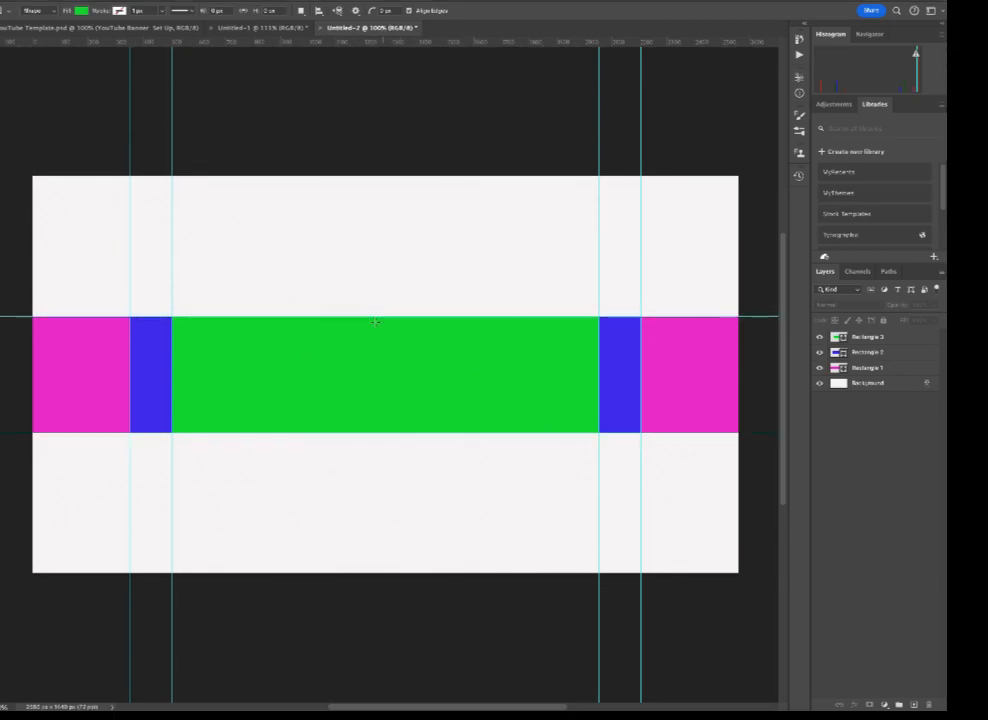
{"action": "left_click", "coordinate": [900, 344]}
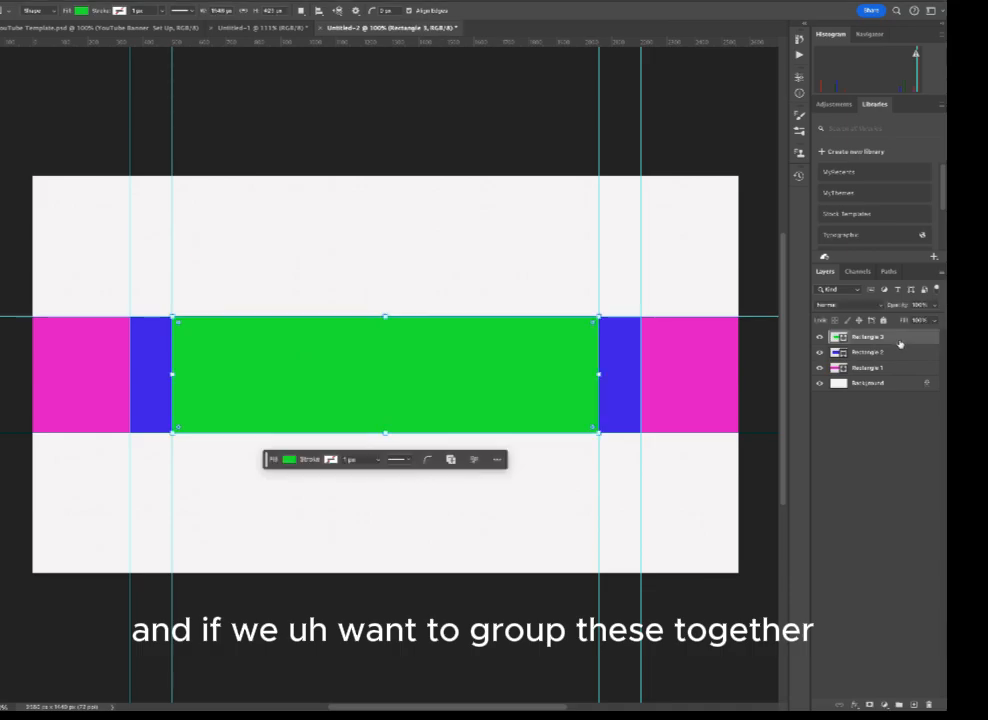
{"action": "left_click", "coordinate": [898, 352], "text": "shift"}
{"action": "left_click", "coordinate": [903, 370], "text": "shift"}
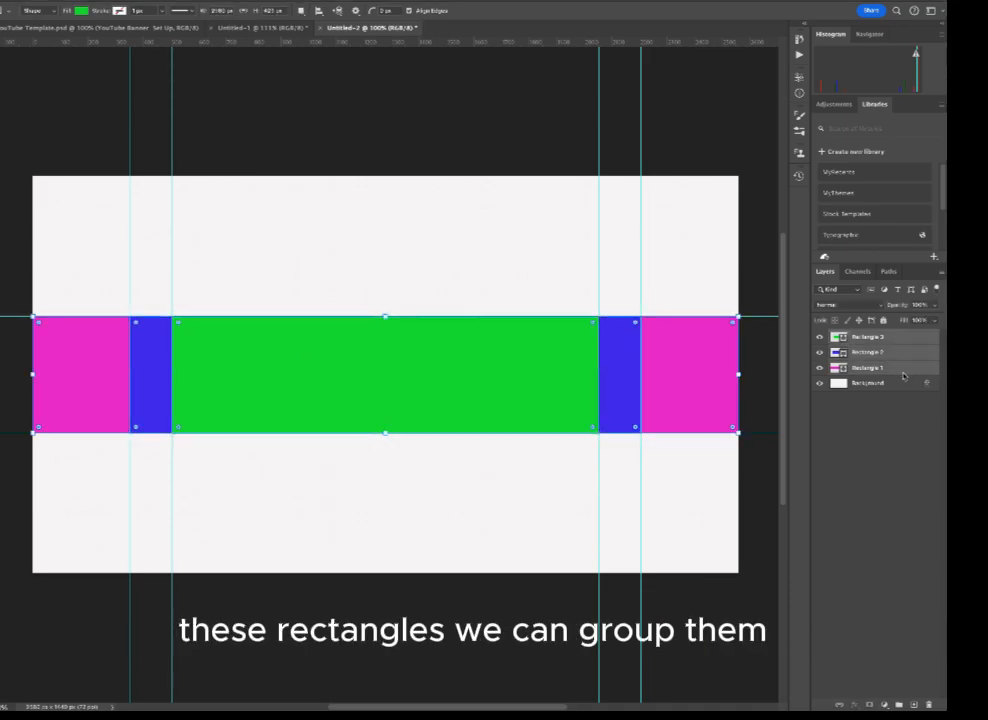
{"action": "right_click", "coordinate": [903, 375]}
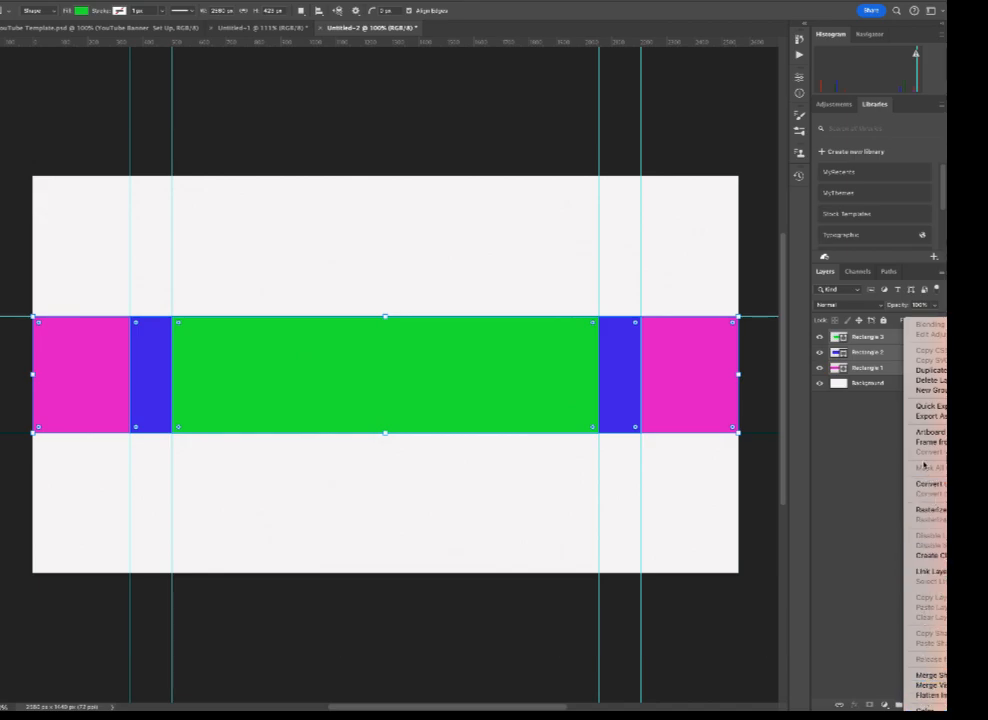
{"action": "left_click", "coordinate": [871, 432]}
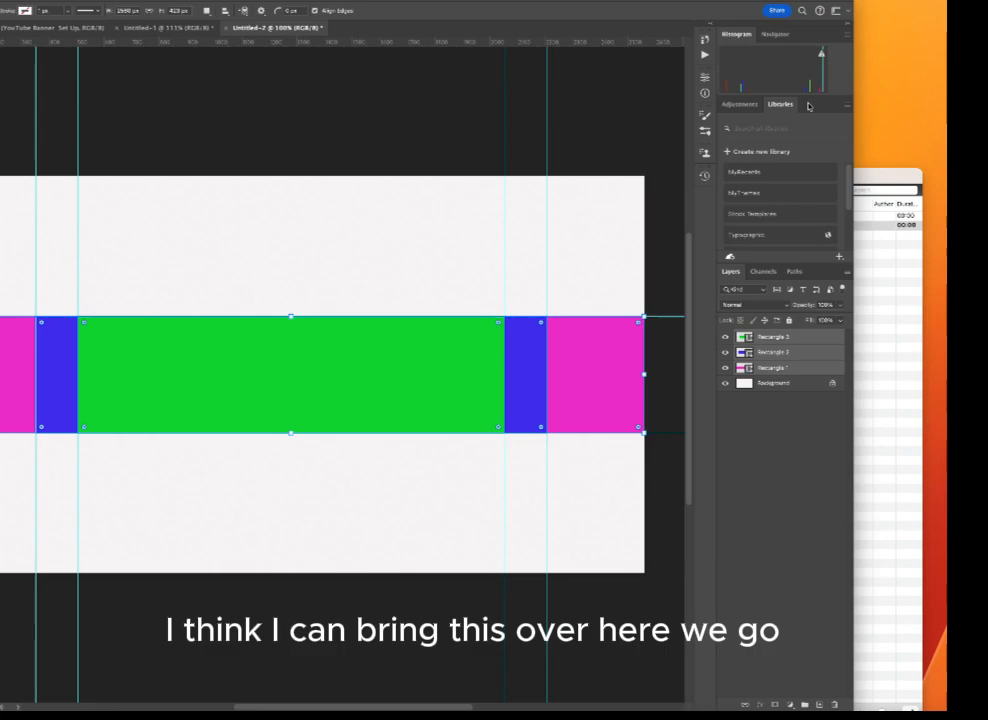
Try linking the three rectangle layers together and undo the linking
{"action": "left_click", "coordinate": [797, 341]}
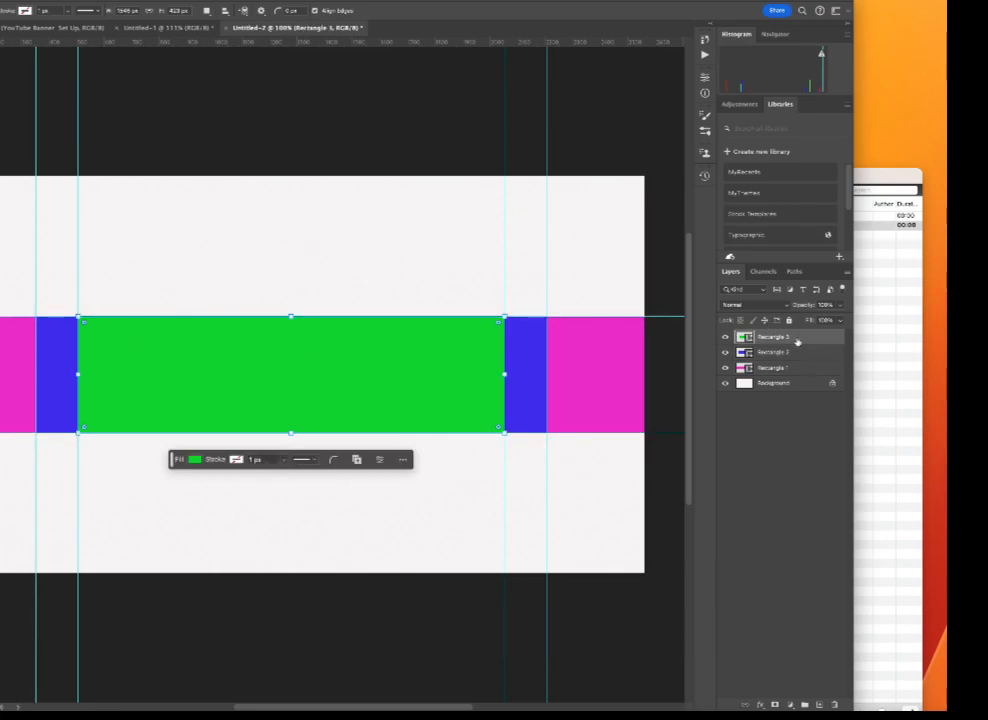
{"action": "left_click", "coordinate": [800, 368], "text": "shift"}
{"action": "right_click", "coordinate": [802, 371]}
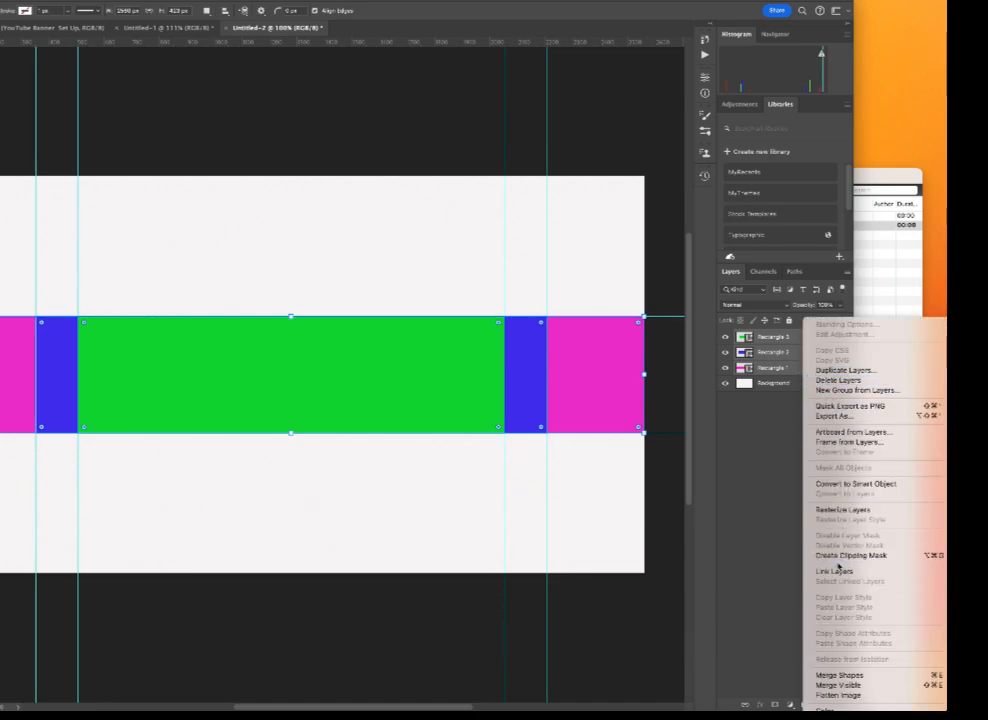
{"action": "left_click", "coordinate": [836, 572]}
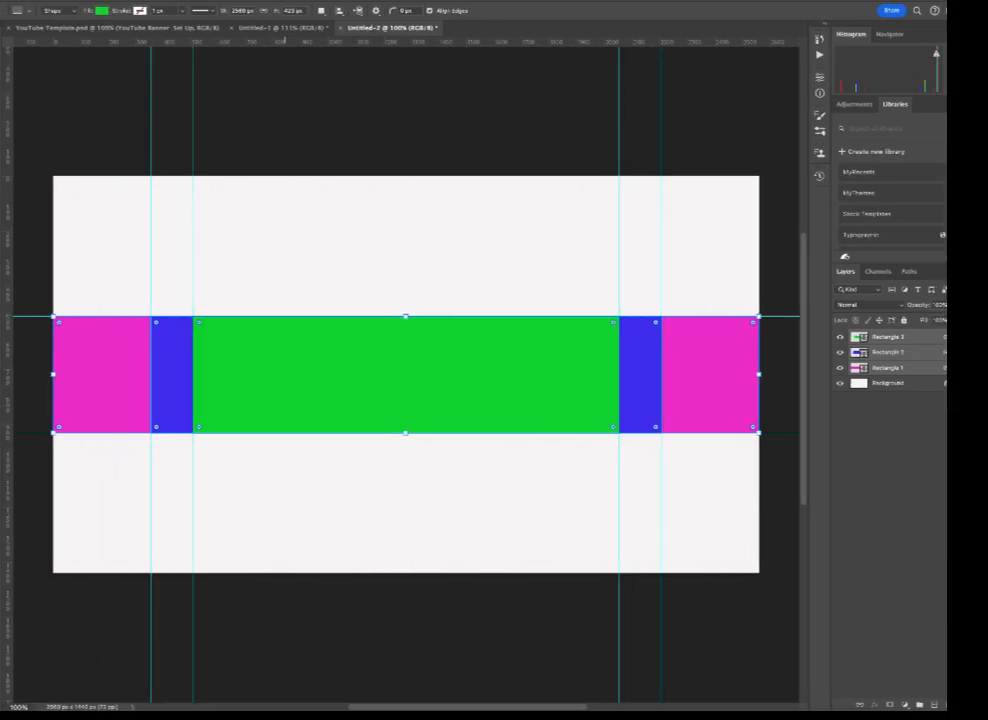
{"action": "left_click", "coordinate": [55, 0]}
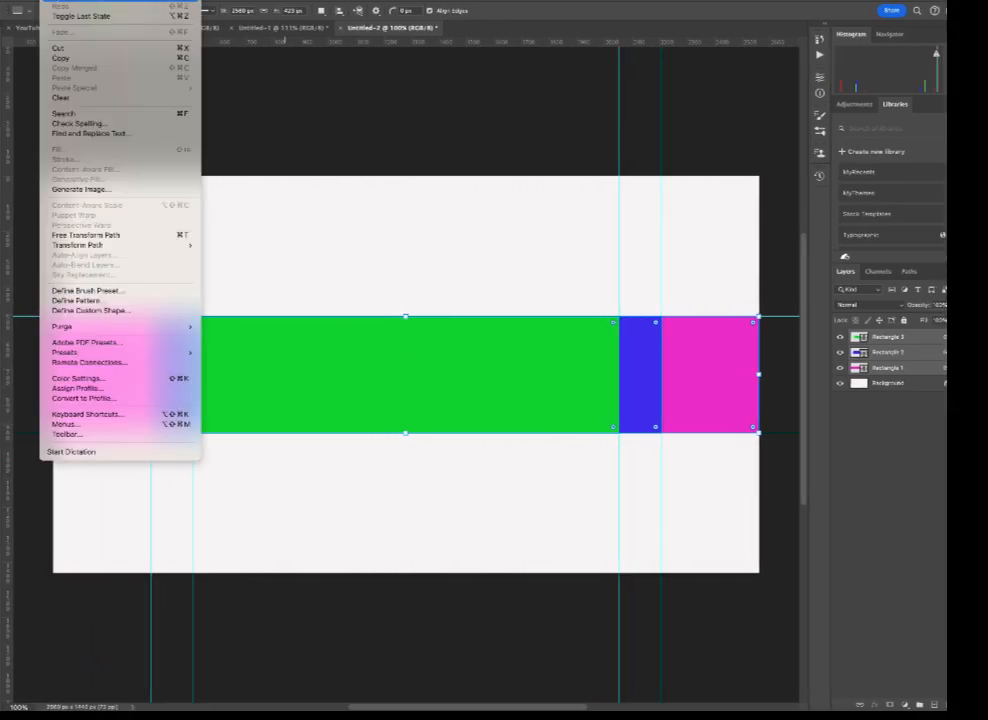
{"action": "left_click", "coordinate": [118, 1]}
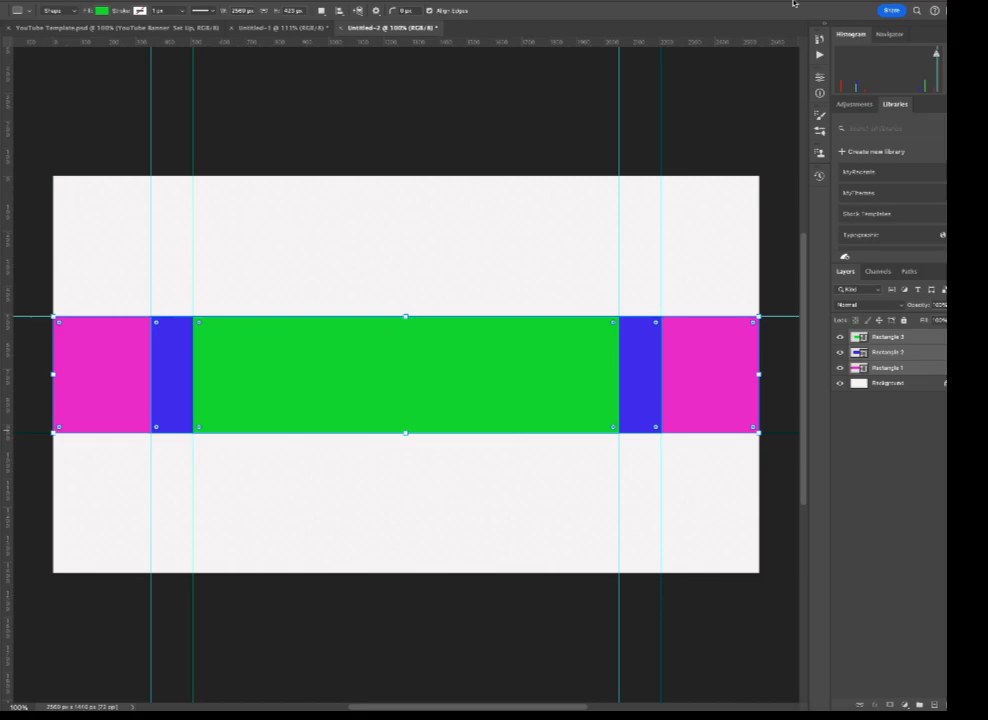
Hide the green, blue and pink rectangle layers so only the guides mark the areas
{"action": "left_click", "coordinate": [786, 337]}
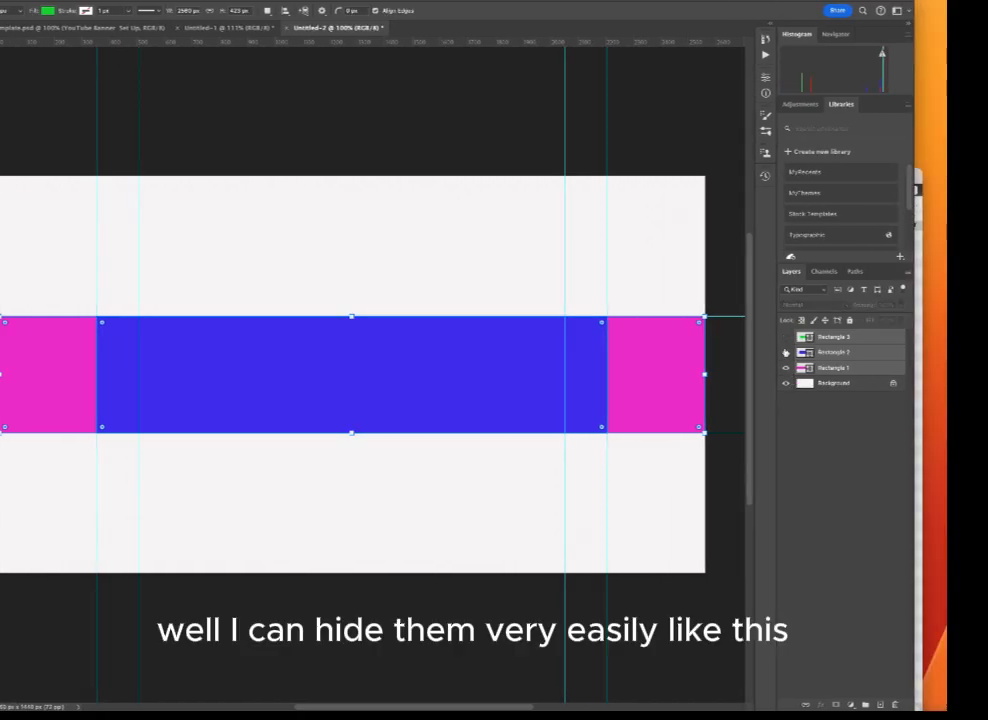
{"action": "left_click", "coordinate": [786, 352]}
{"action": "left_click", "coordinate": [786, 368]}
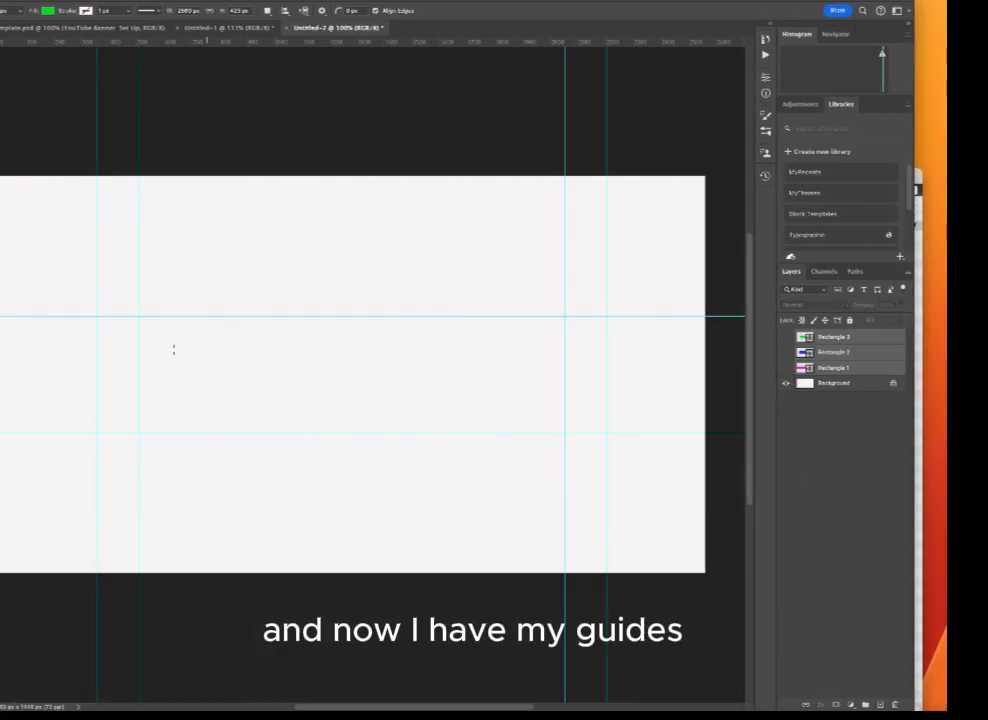
{"action": "left_click", "coordinate": [873, 338]}
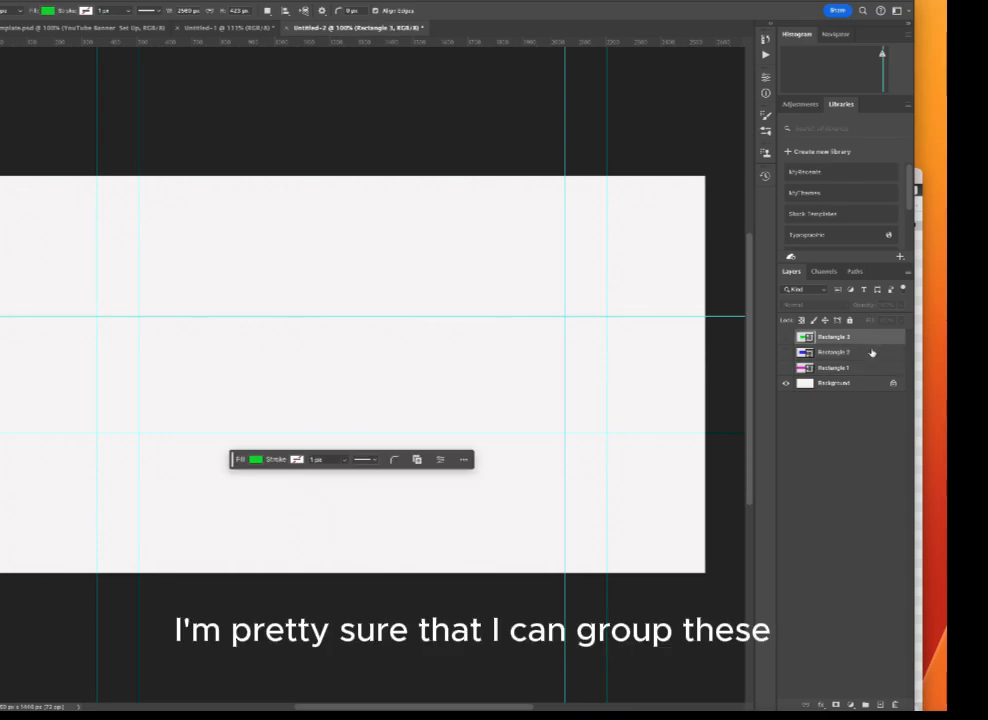
{"action": "left_click", "coordinate": [873, 353], "text": "shift"}
{"action": "left_click", "coordinate": [874, 369], "text": "shift"}
{"action": "right_click", "coordinate": [874, 374]}
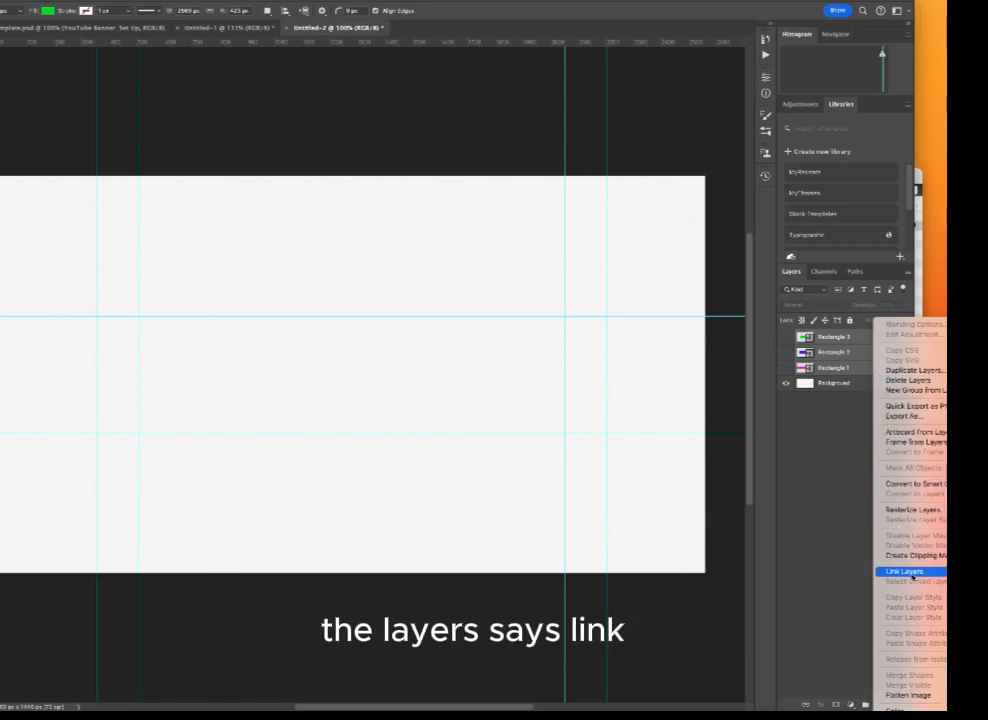
{"action": "left_click", "coordinate": [830, 526]}
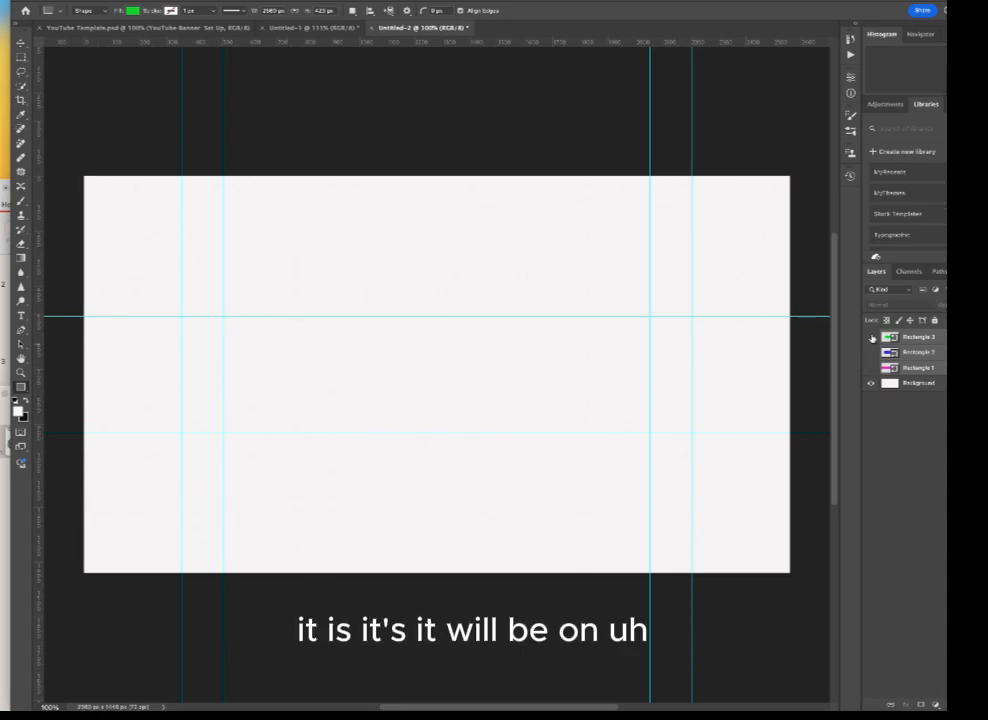
Show the green, blue and pink rectangle layers one after another, hiding the green and blue ones so only the pink one is left displayed
{"action": "left_click", "coordinate": [923, 339]}
{"action": "left_click", "coordinate": [871, 338]}
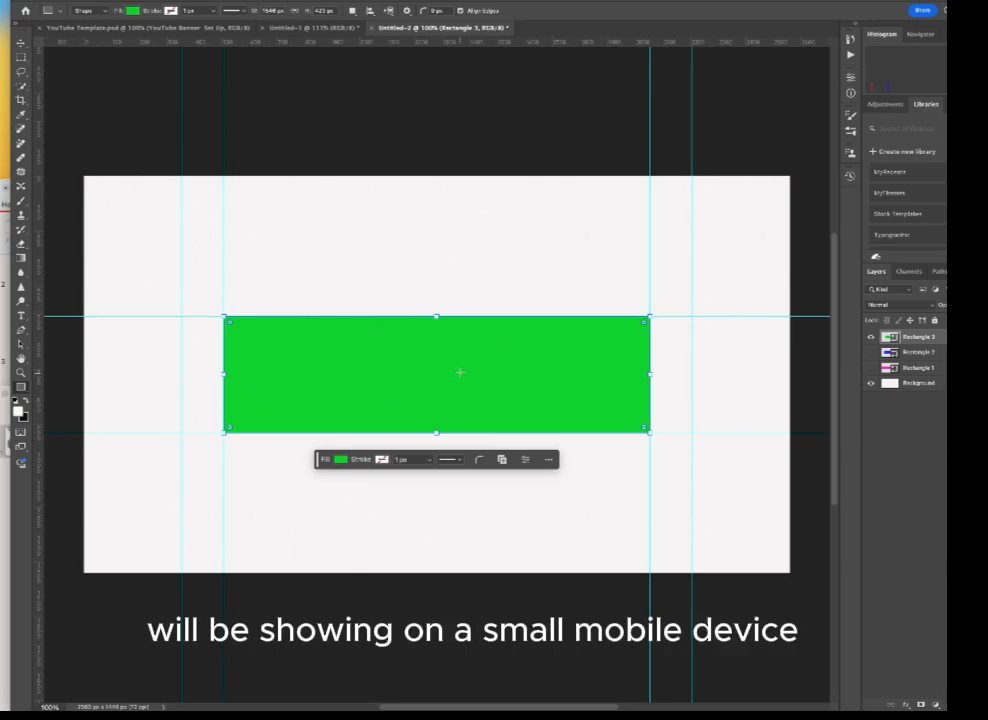
{"action": "left_click", "coordinate": [871, 352]}
{"action": "left_click", "coordinate": [872, 338]}
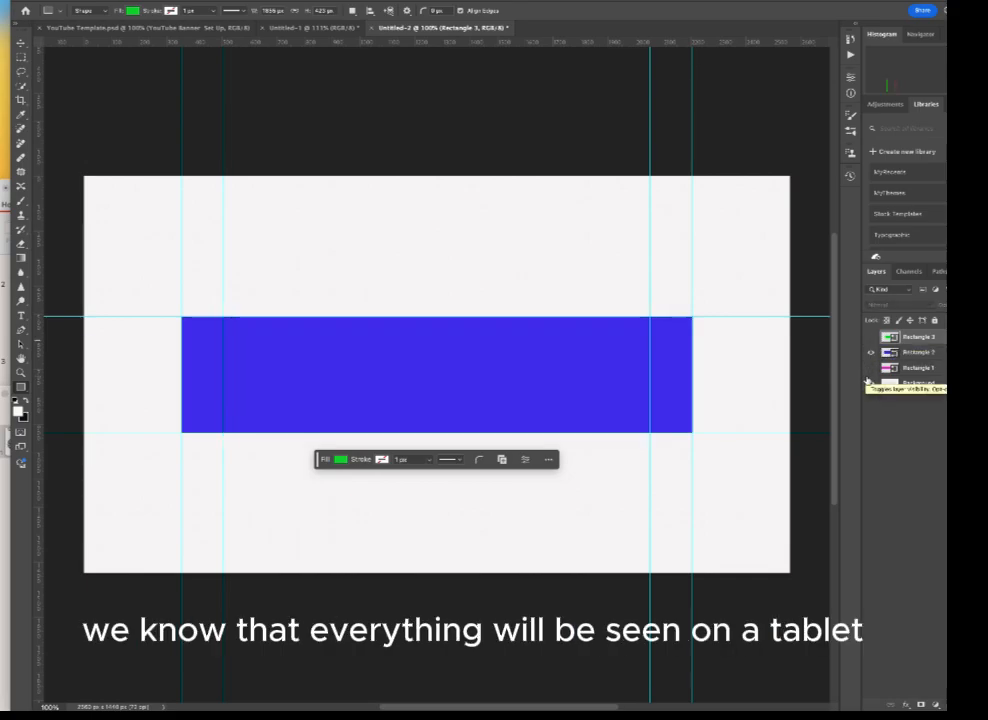
{"action": "left_click", "coordinate": [871, 366]}
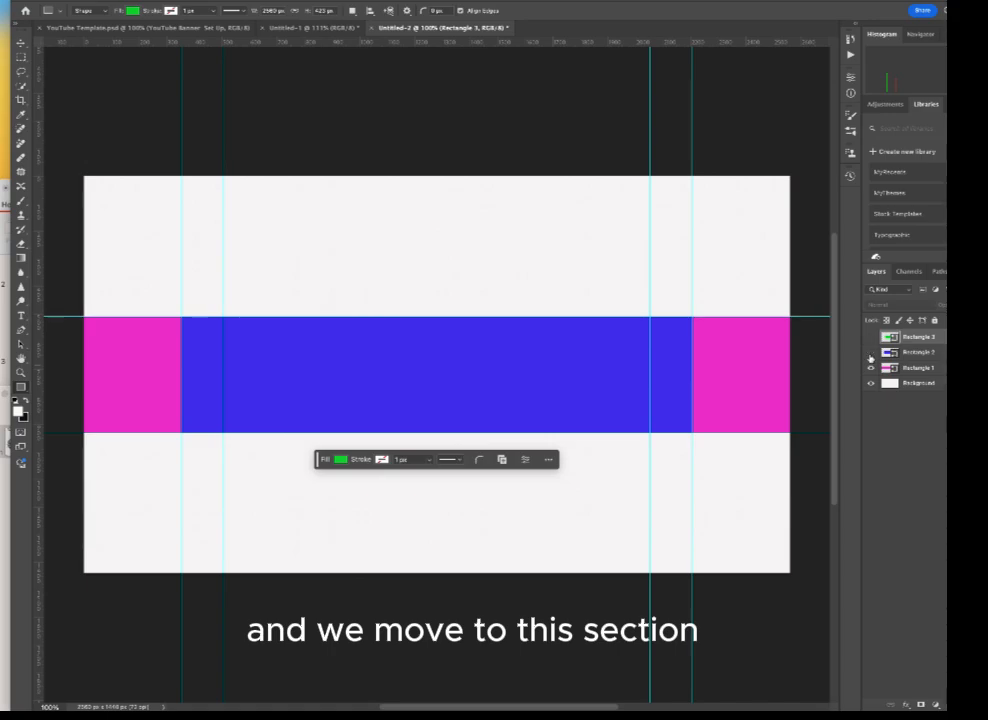
{"action": "left_click", "coordinate": [871, 353]}
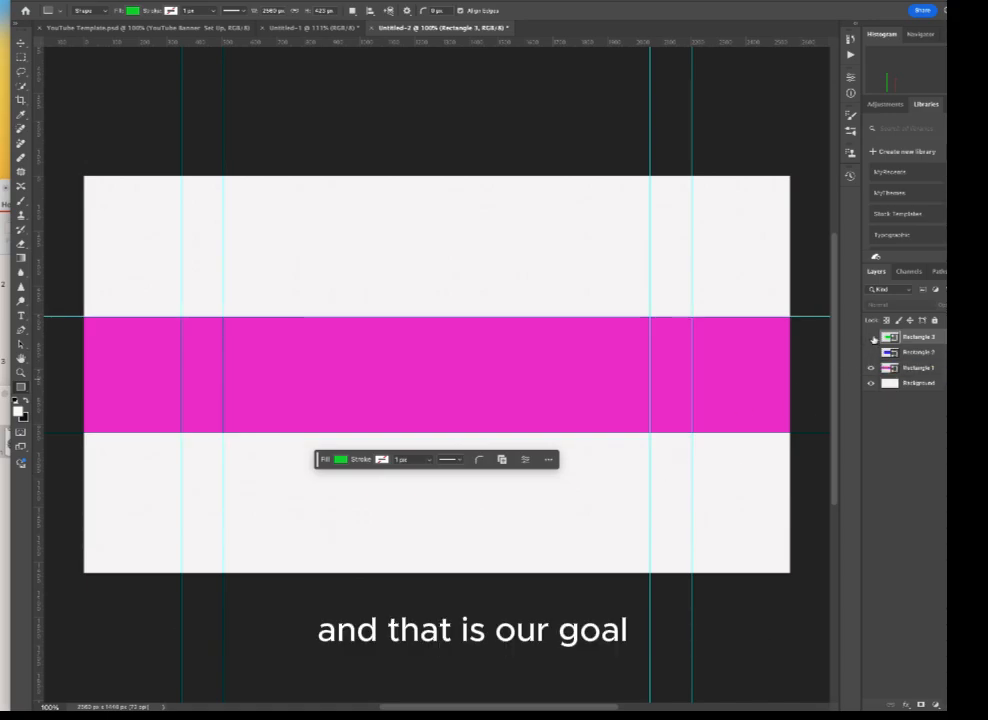
Show the green and blue rectangle layers again over the pink one, and switch to the YouTube Template.psd document
{"action": "left_click", "coordinate": [870, 337]}
{"action": "left_click", "coordinate": [871, 352]}
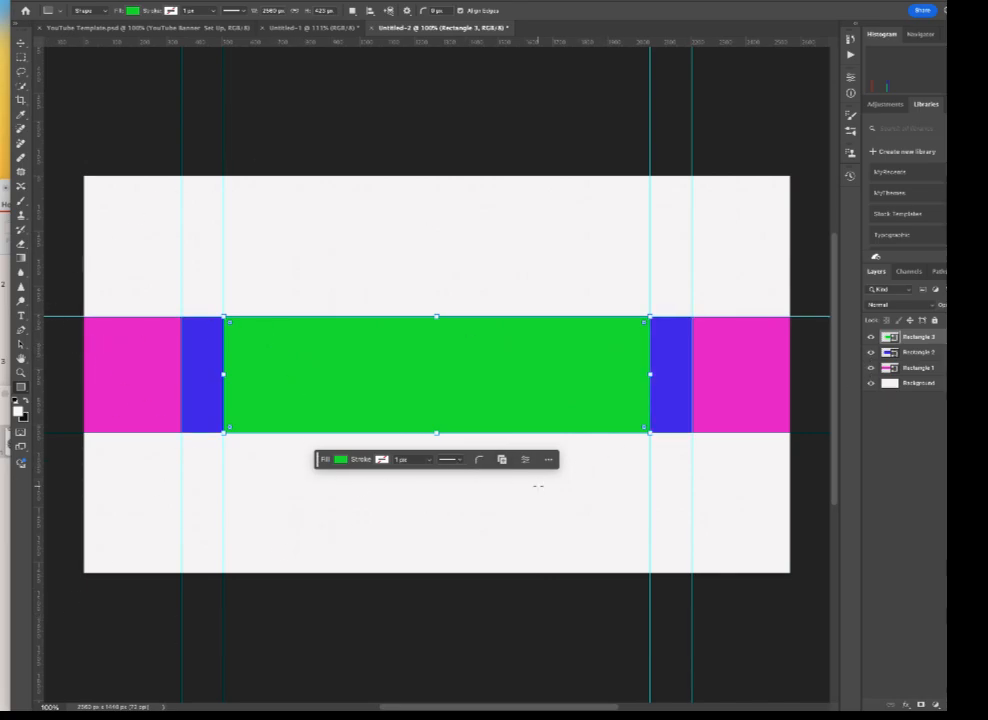
{"action": "left_click", "coordinate": [127, 30]}
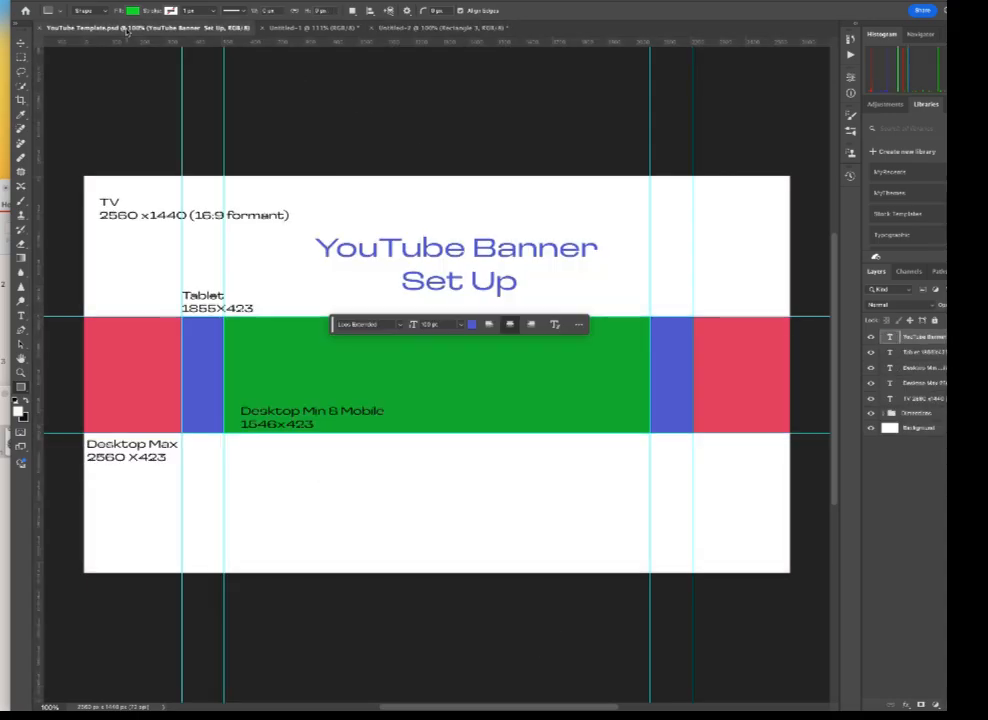